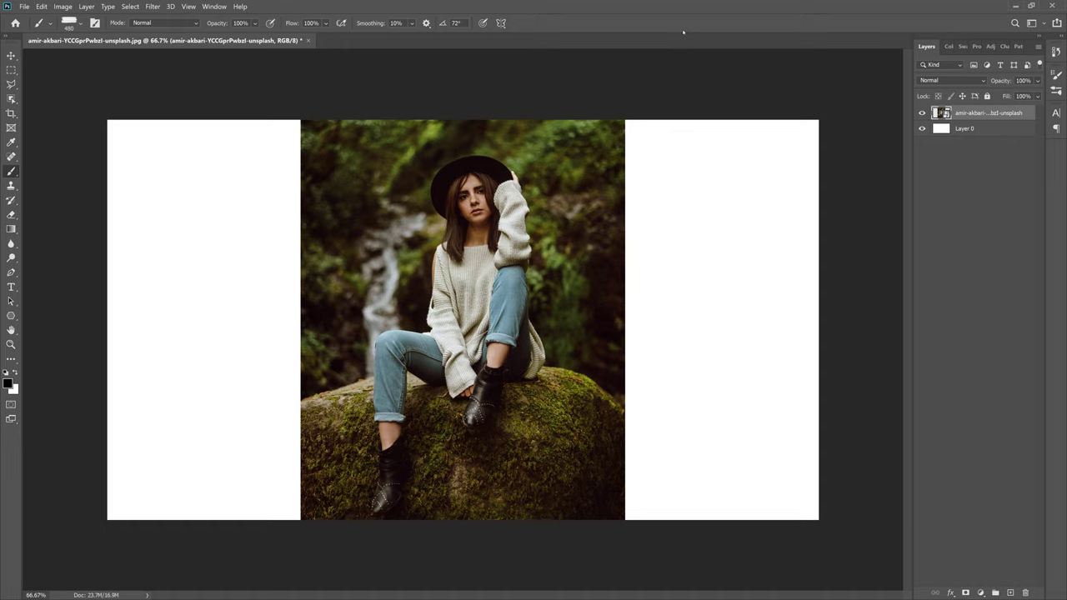
key(alt+Tab)
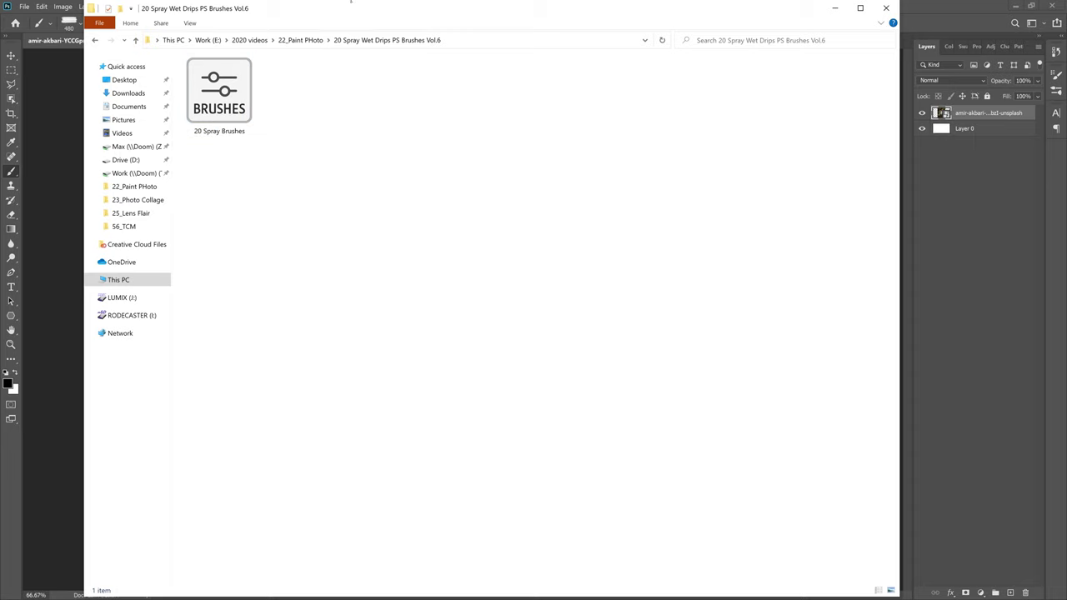
key(alt+Tab)
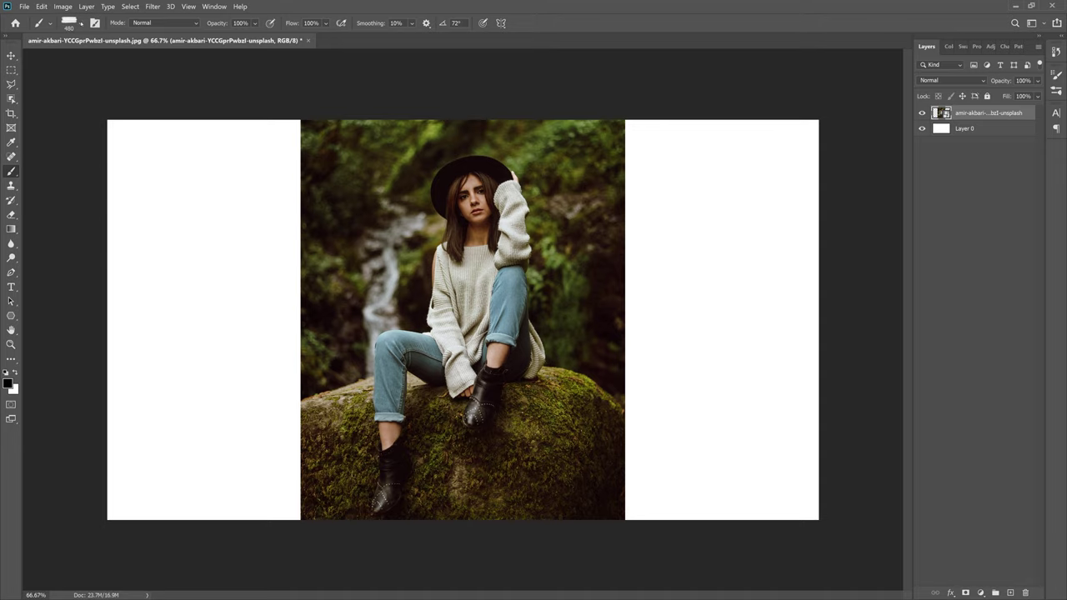
right_click(103, 48)
click(444, 37)
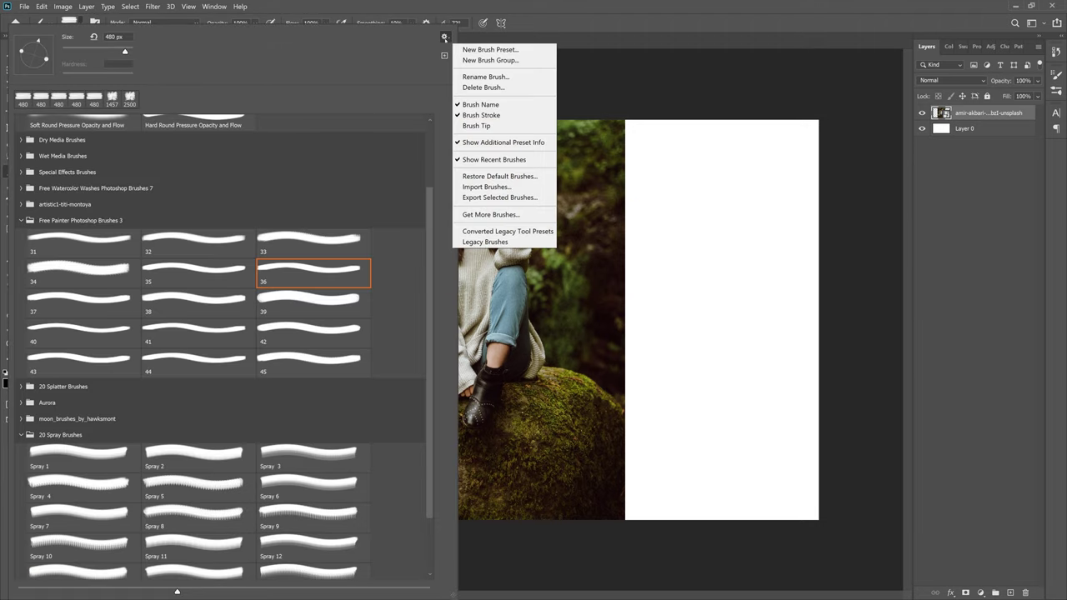
click(487, 187)
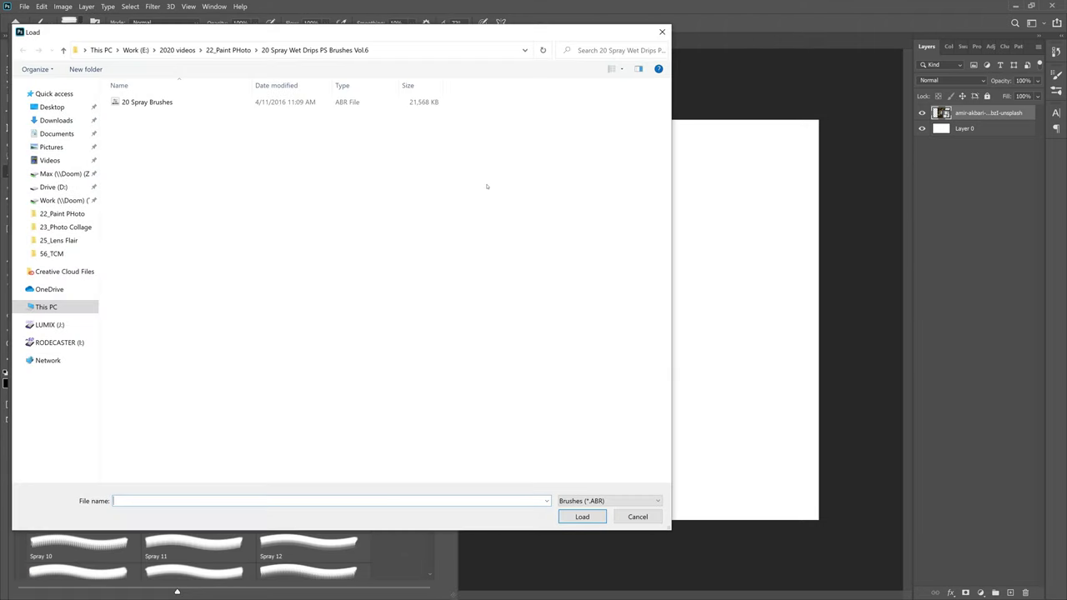
click(663, 32)
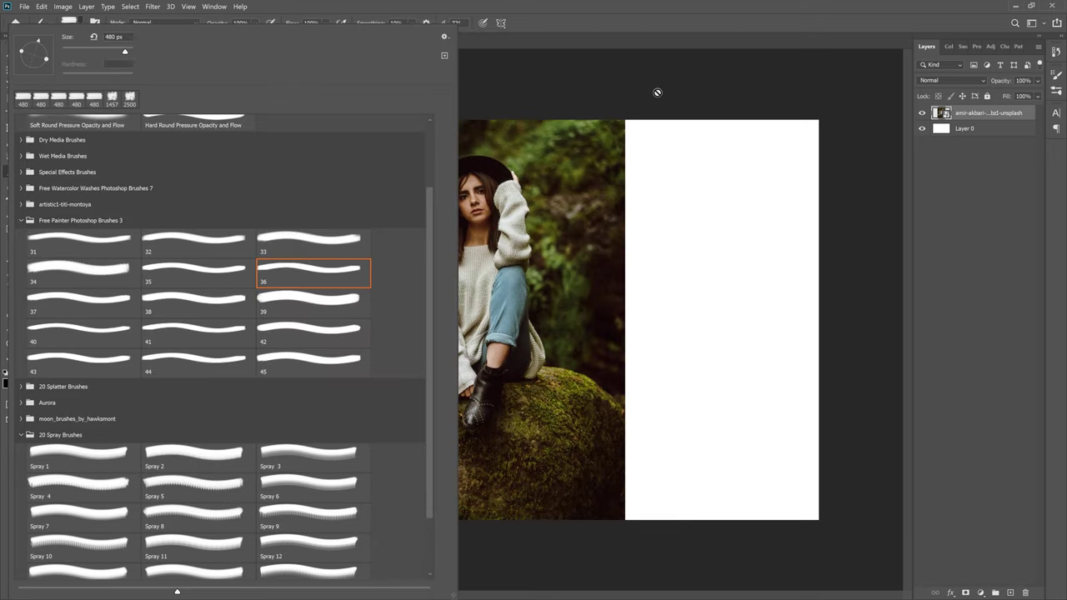
click(605, 9)
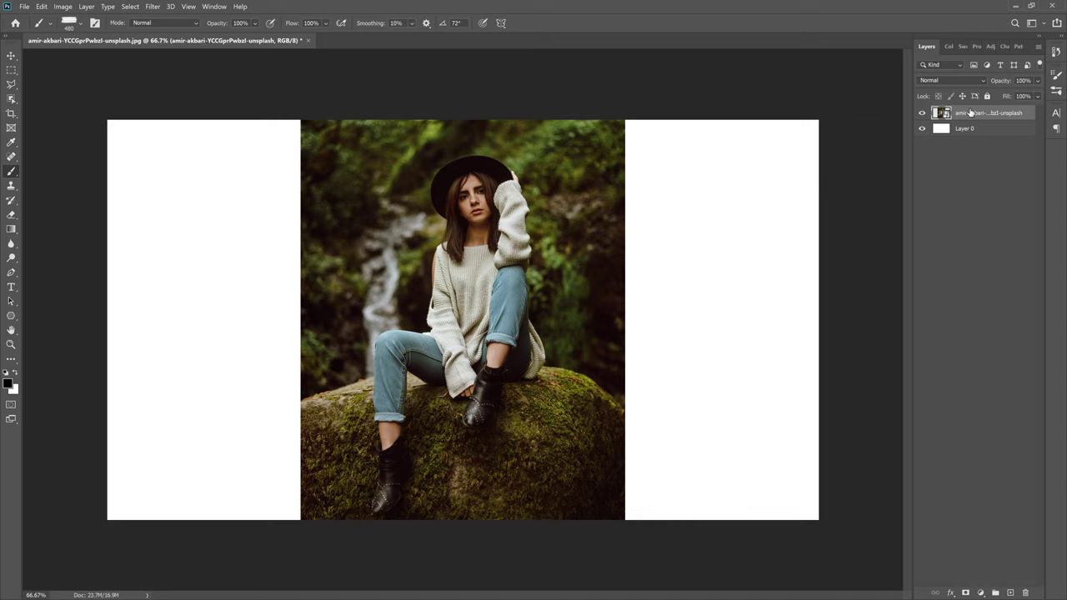
Step: Duplicate the photo layer
drag(970, 112, 1010, 593)
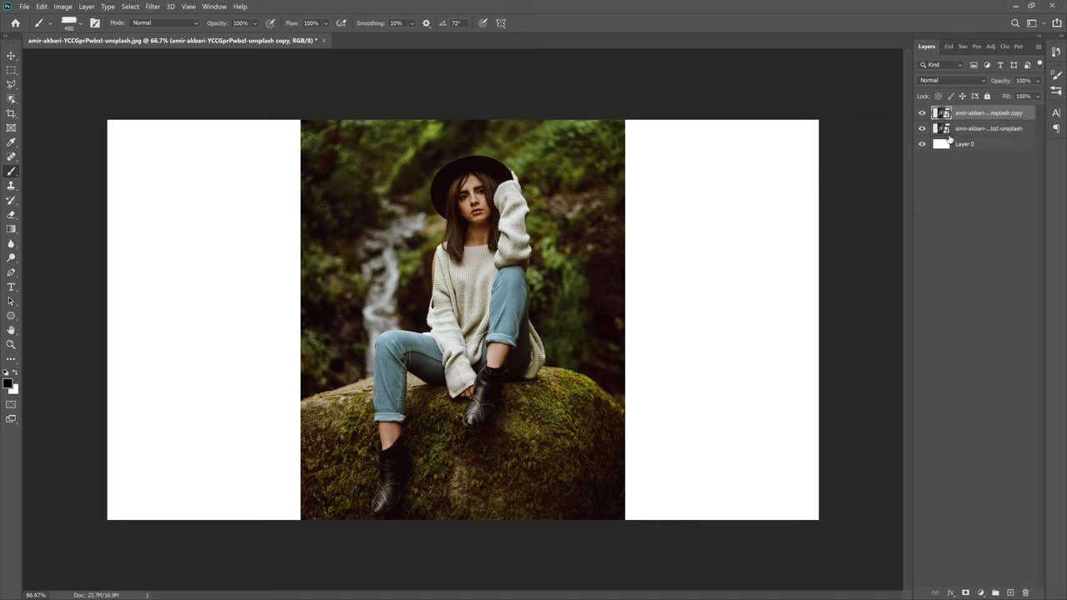
click(953, 144)
click(922, 145)
click(922, 145)
Step: Hide the photo copy and add a layer mask to the original photo layer
click(992, 117)
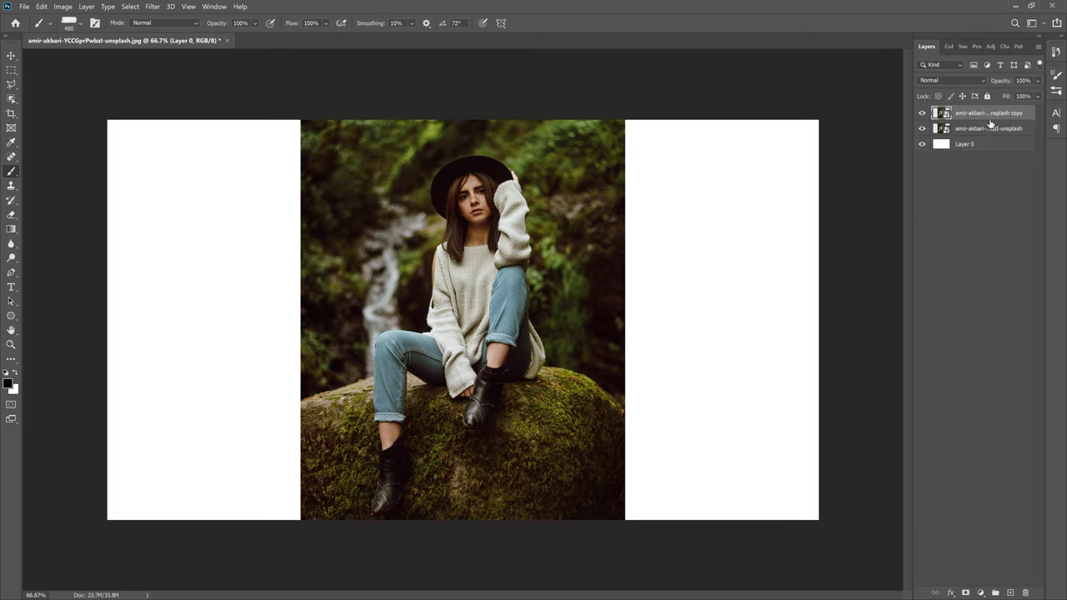
click(923, 114)
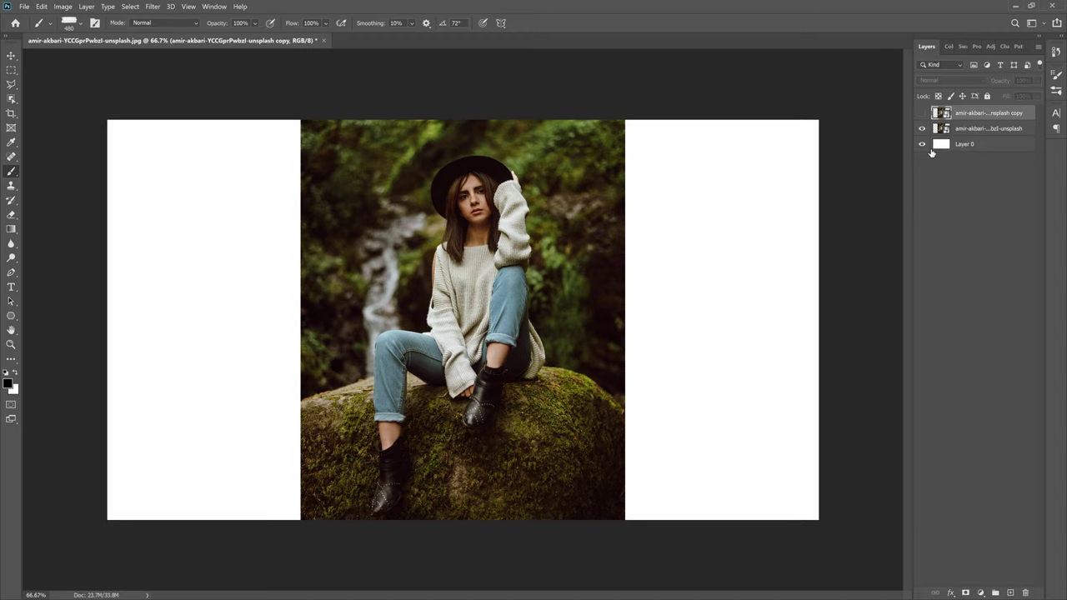
click(963, 131)
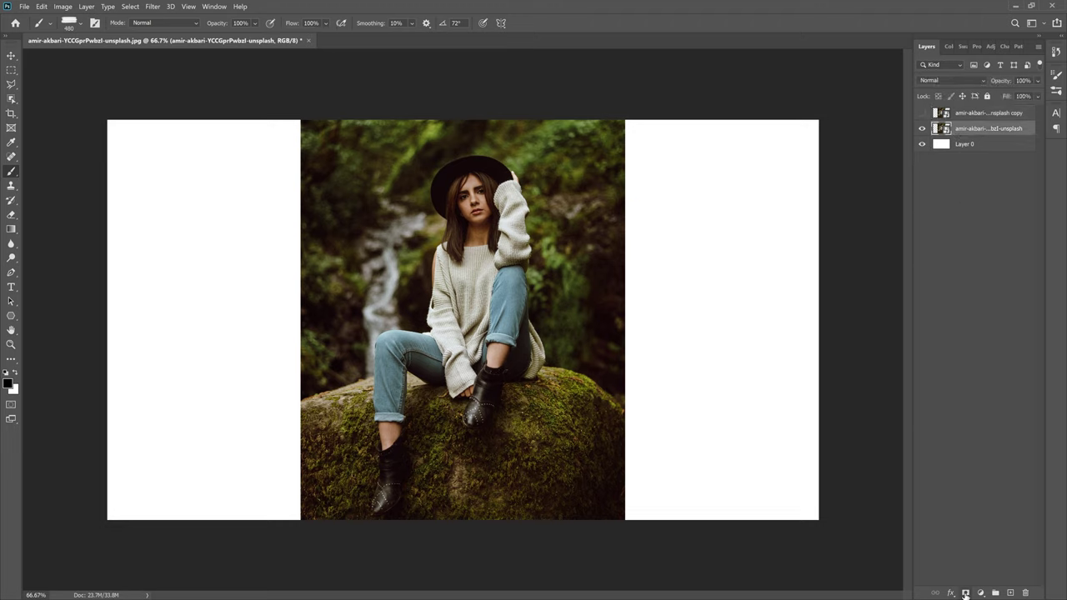
click(966, 594)
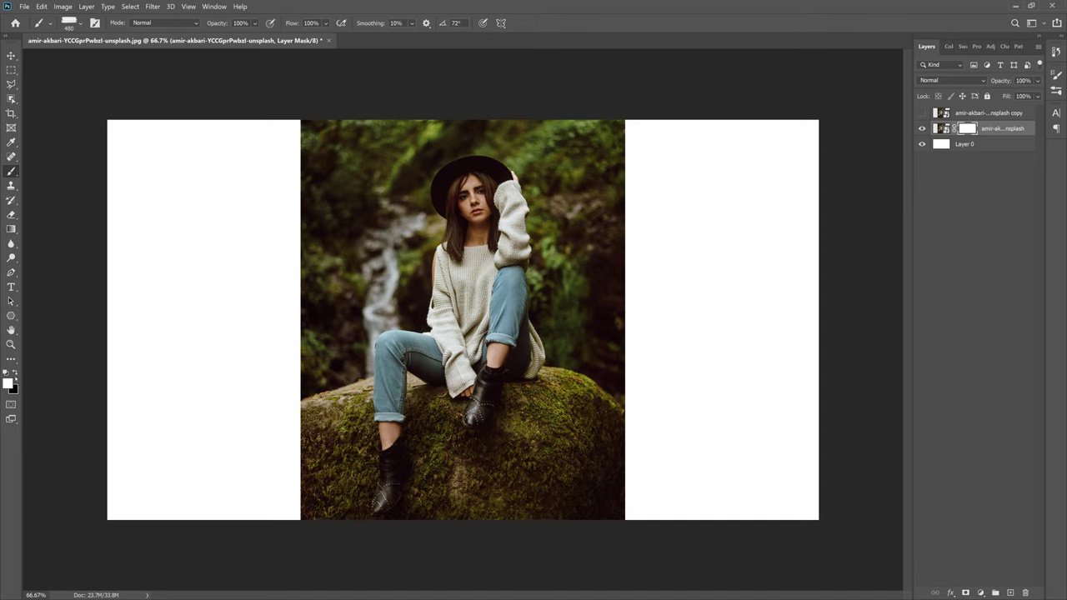
Step: Fill the original photo's mask with black to hide it, and make the copy layer visible again
key(x)
key(x)
key(x)
key(x)
key(ctrl+i)
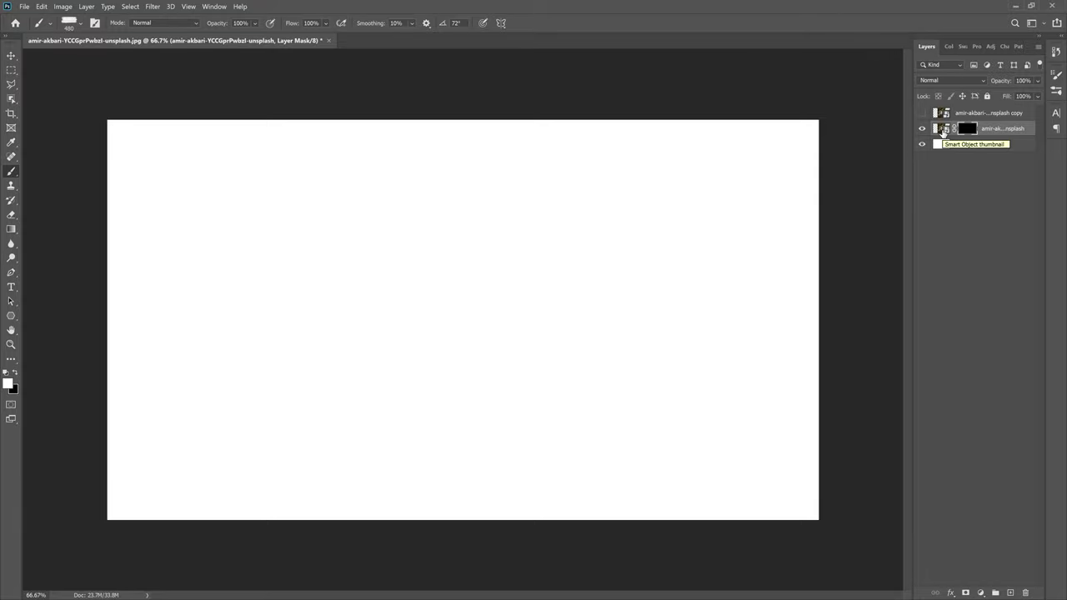
click(922, 113)
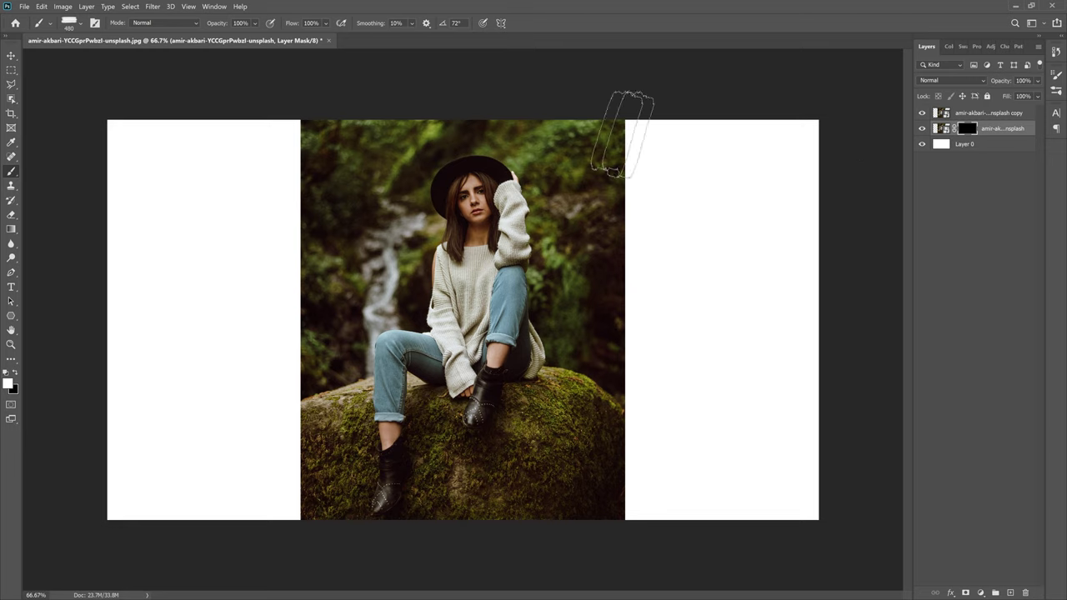
Step: Use the large rough brush 34 to paint white on the mask around the woman's head and shoulders
click(69, 23)
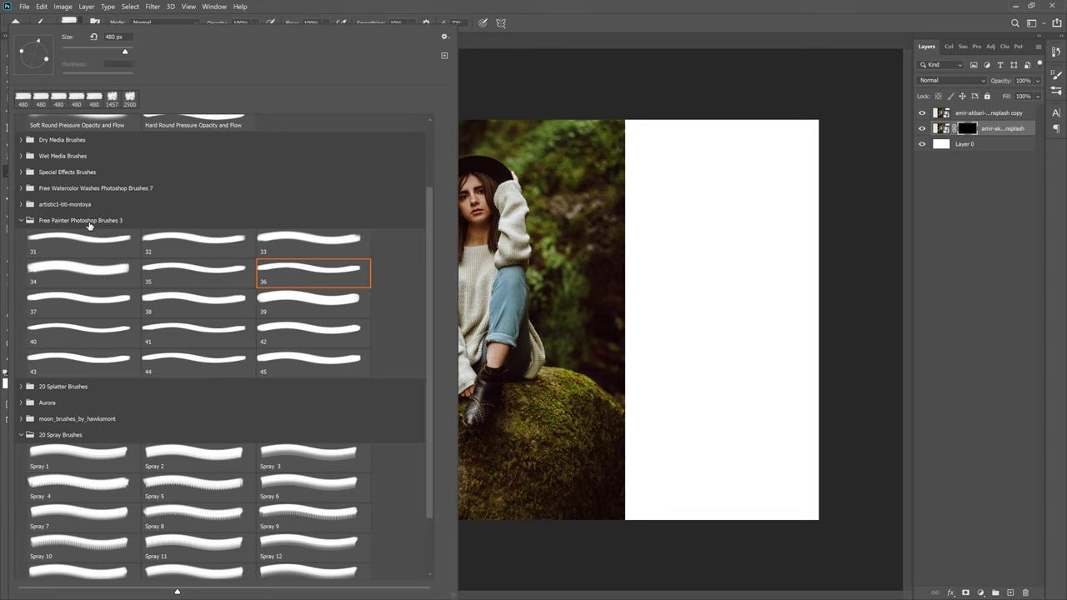
click(79, 268)
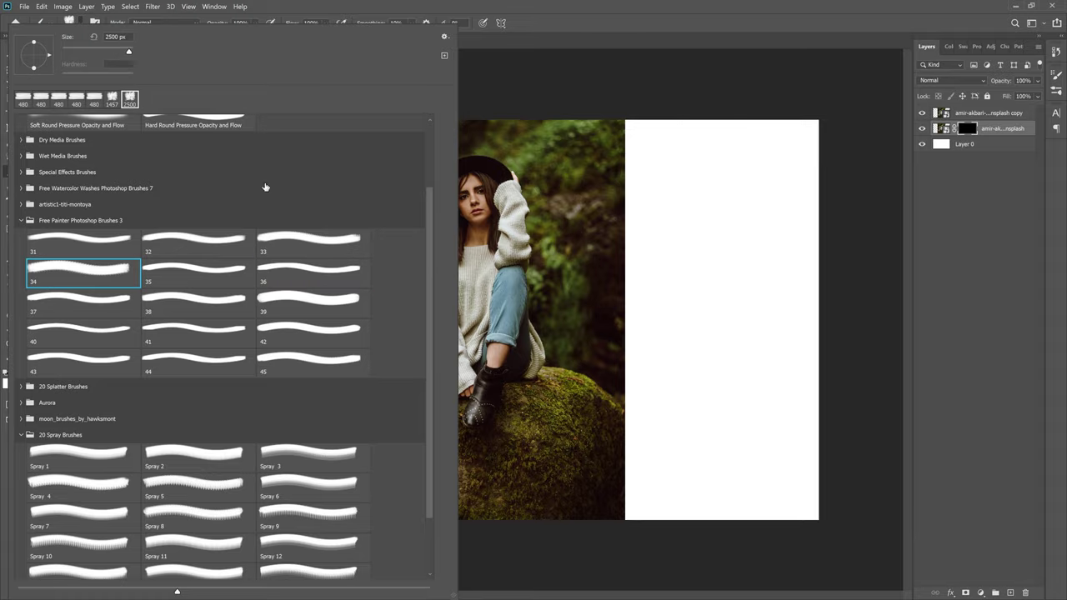
key(Return)
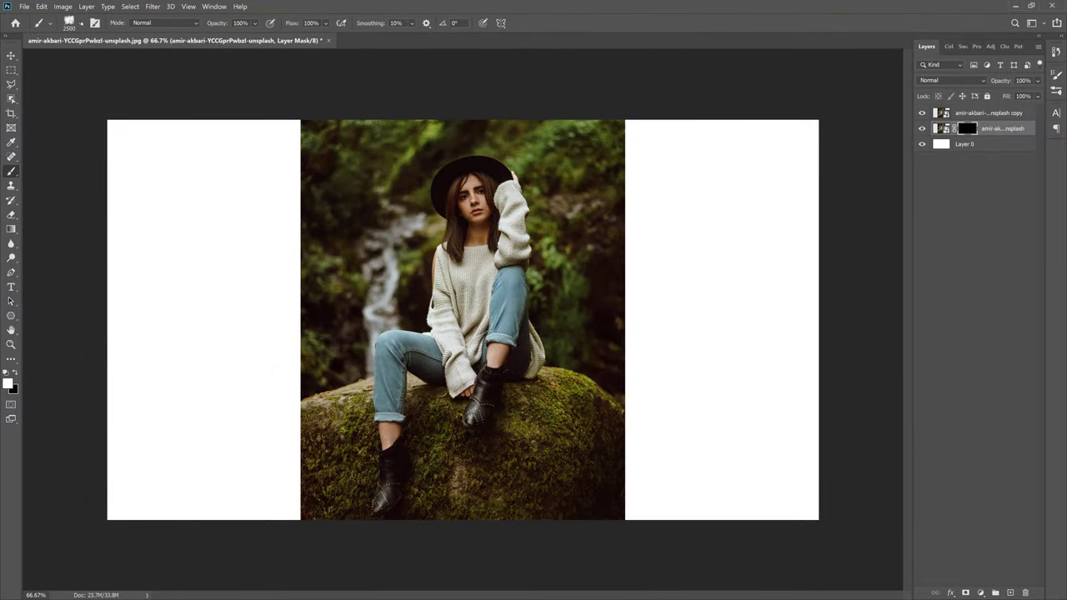
click(70, 22)
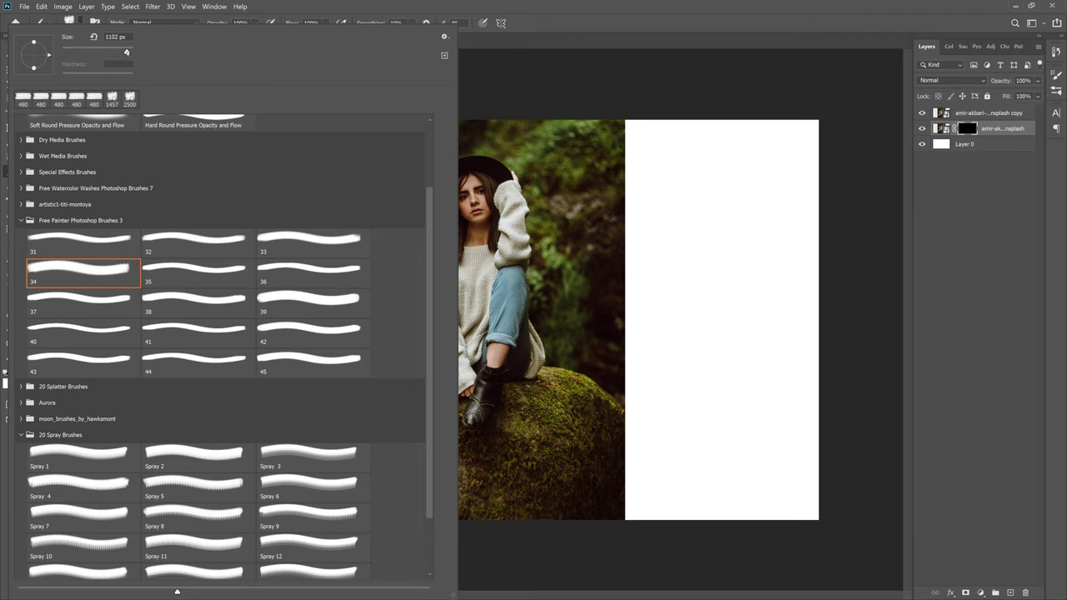
key(Return)
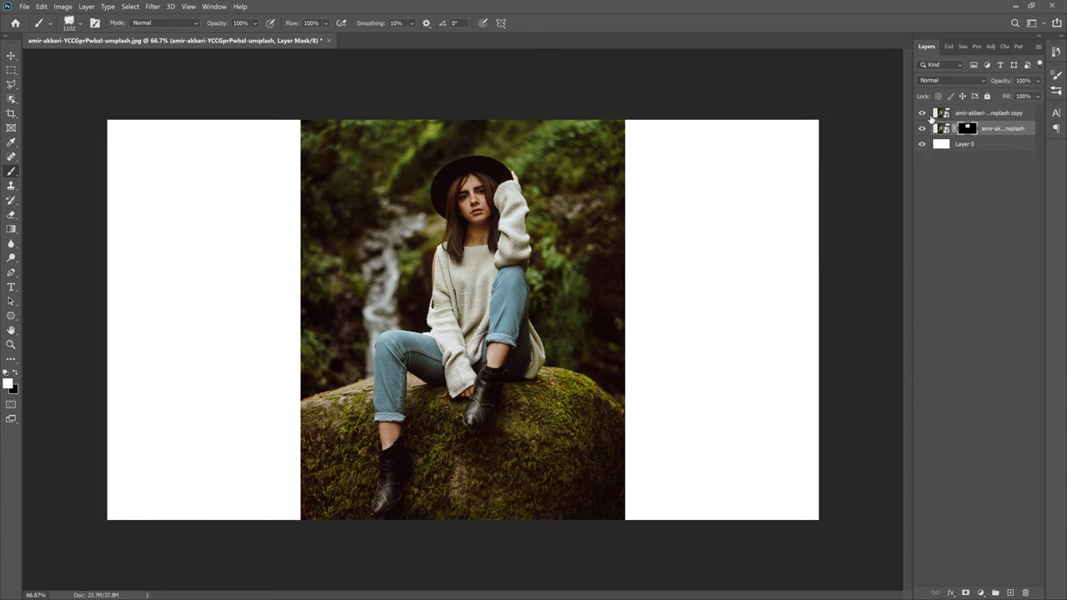
Step: Hide the photo copy and switch to the thinner brush 36 at 495 px
click(923, 116)
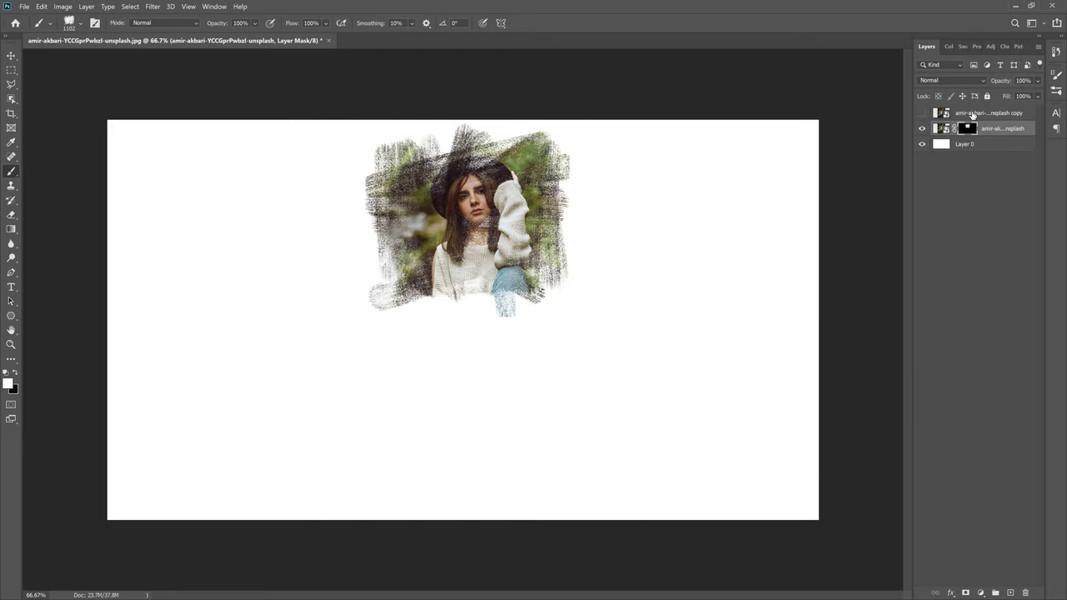
click(71, 20)
click(292, 279)
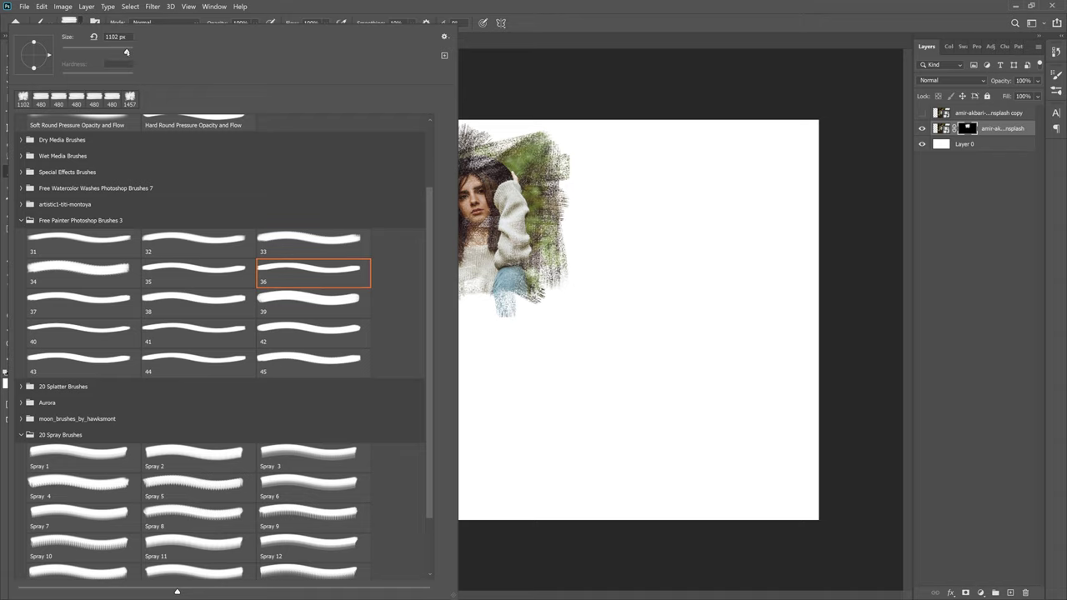
drag(128, 53, 106, 53)
key(Return)
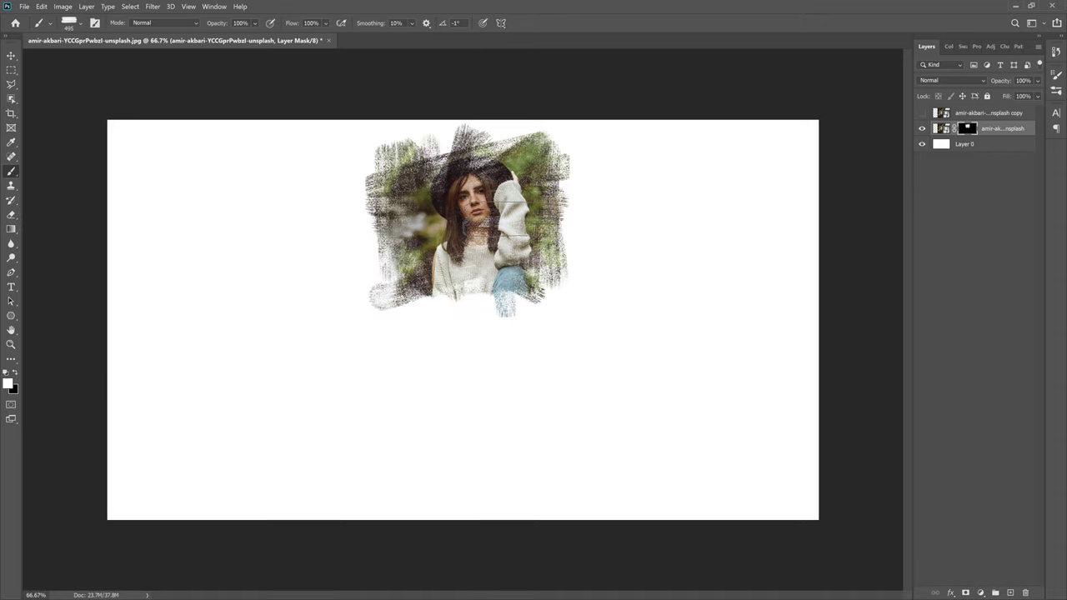
Step: Paint more white mask strokes revealing foliage on the right, the jeans, lower left and the hat
click(537, 241)
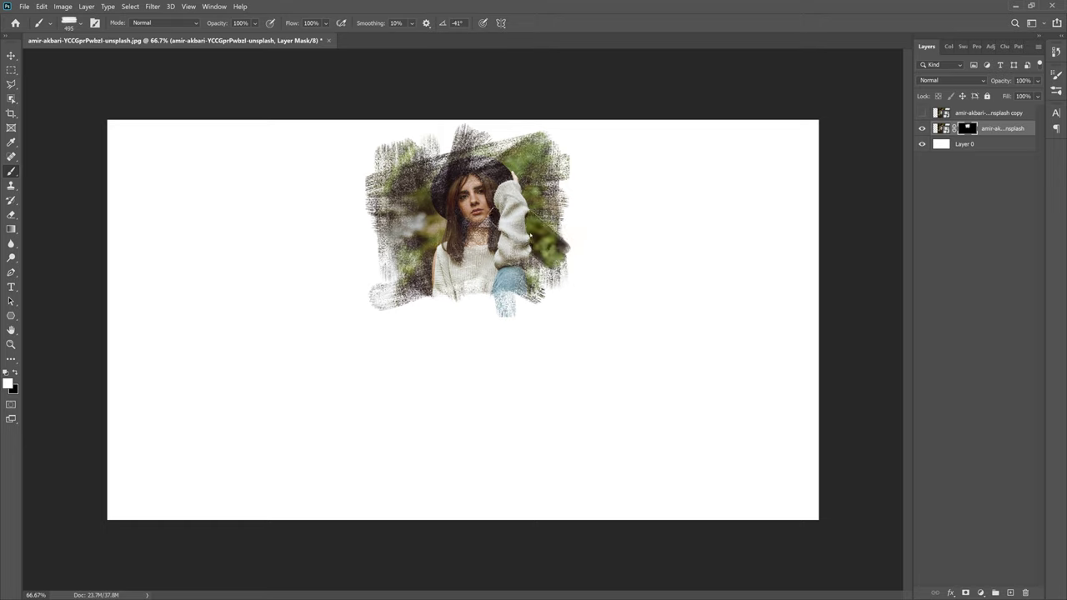
click(536, 284)
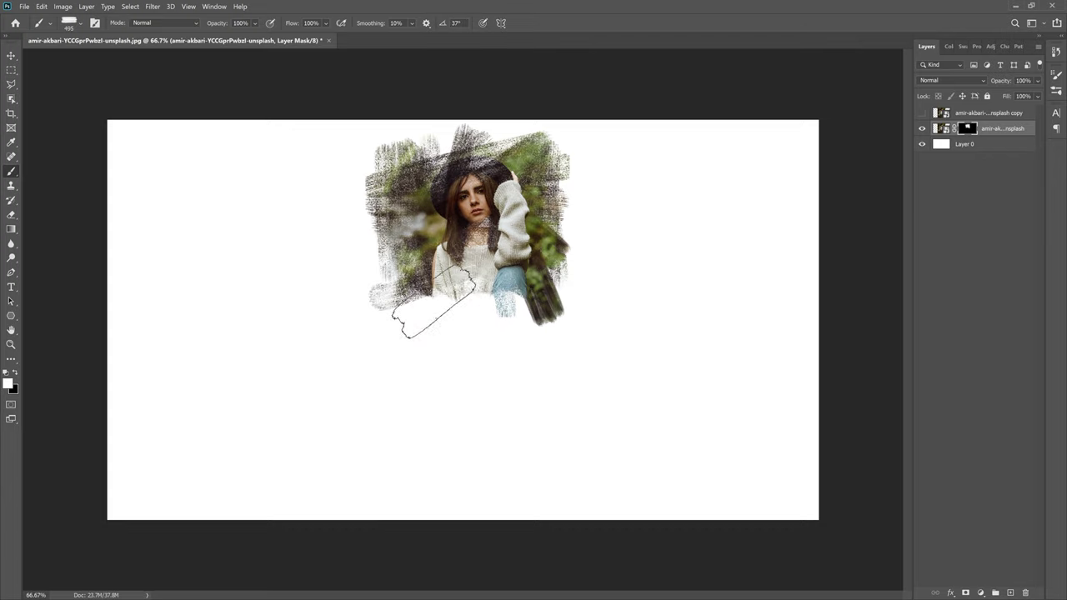
drag(380, 321, 437, 337)
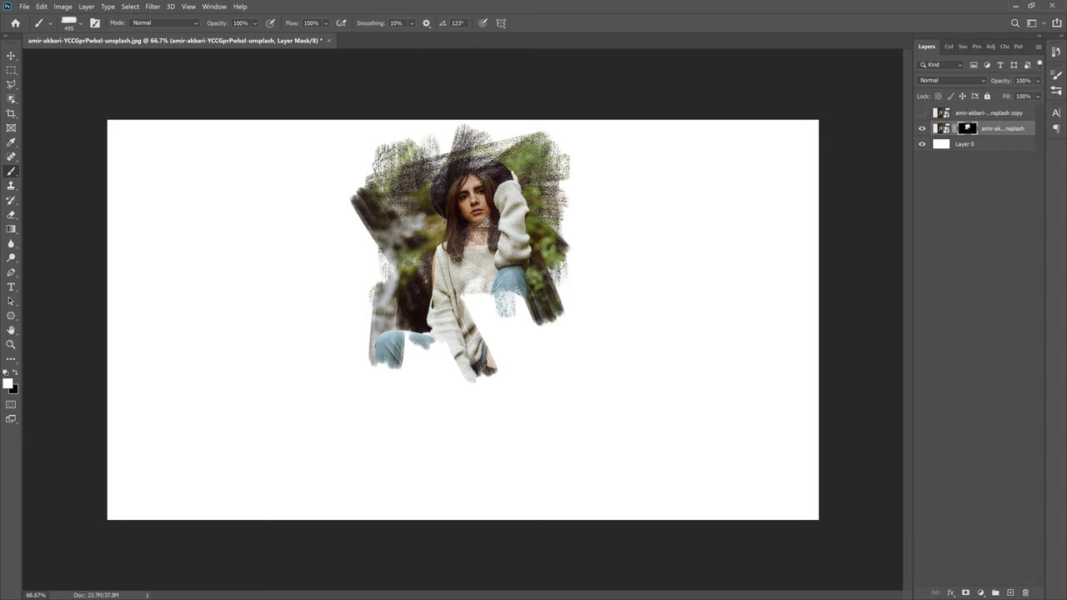
mouse_move(371, 146)
mouse_down()
mouse_move(417, 200)
mouse_move(442, 142)
mouse_move(508, 166)
mouse_up()
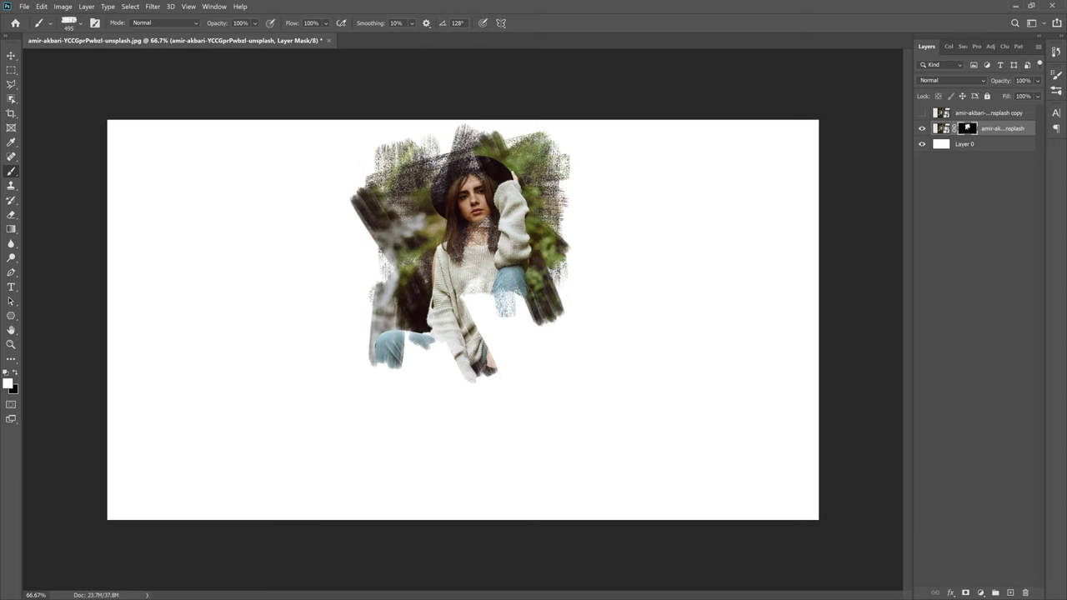
Step: Switch to brush 43 at 511 px
click(80, 23)
click(199, 333)
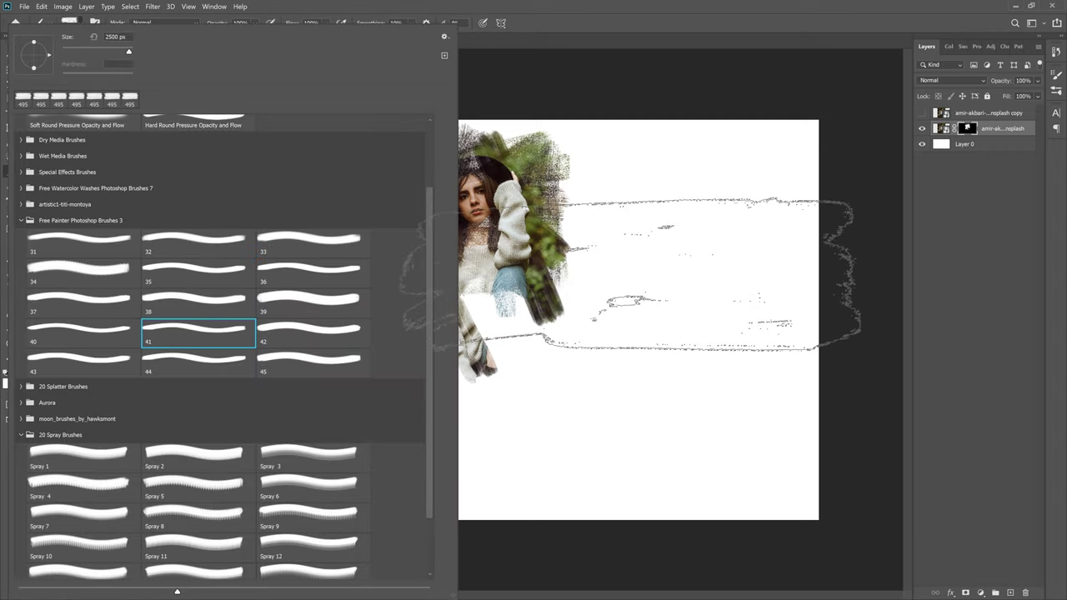
click(215, 367)
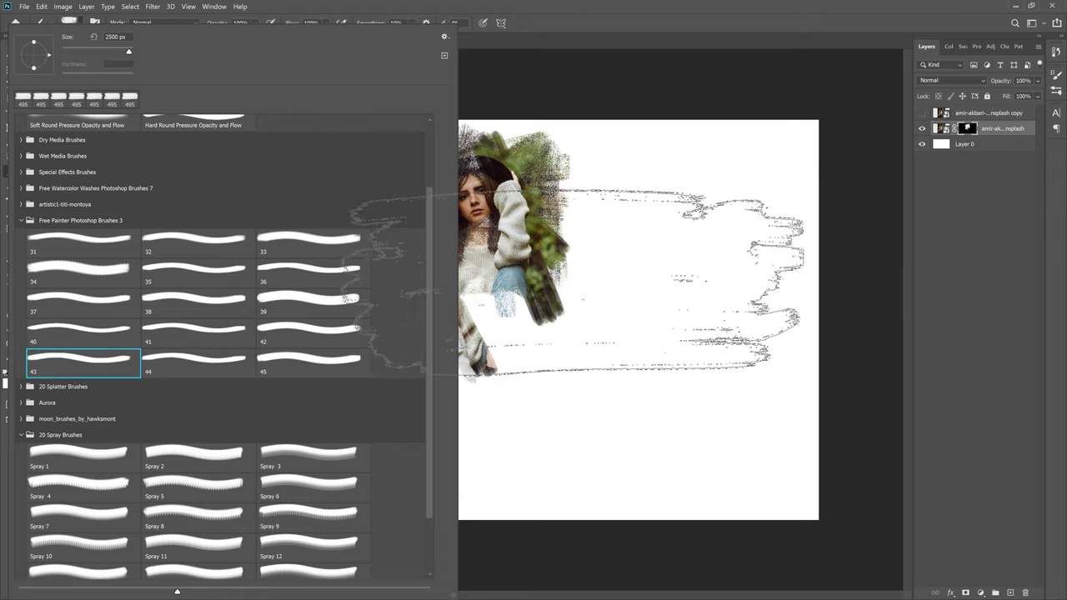
key(Return)
click(81, 23)
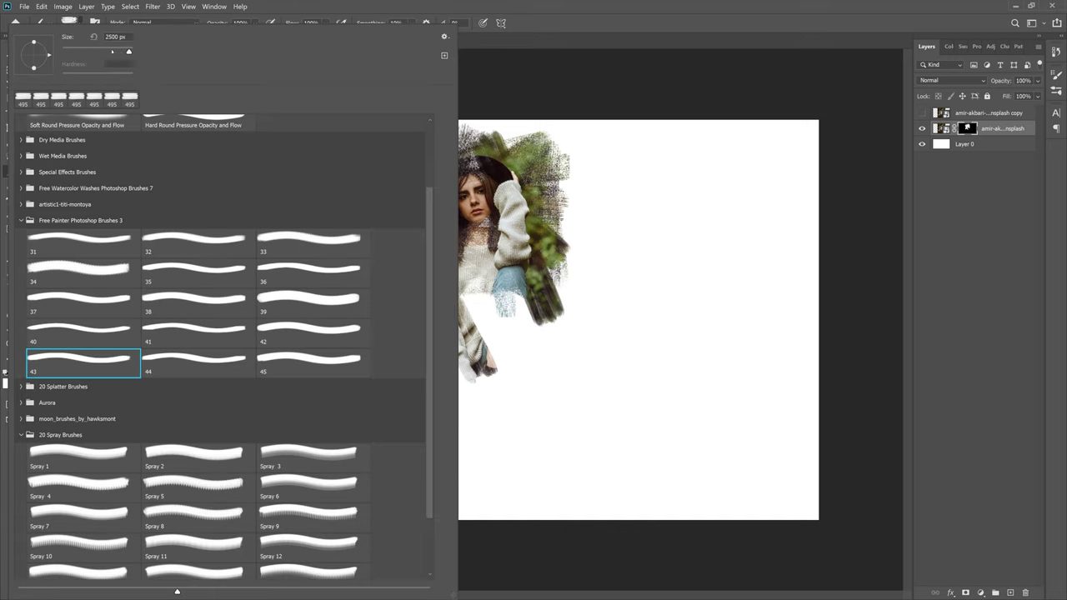
drag(121, 52, 126, 52)
key(Return)
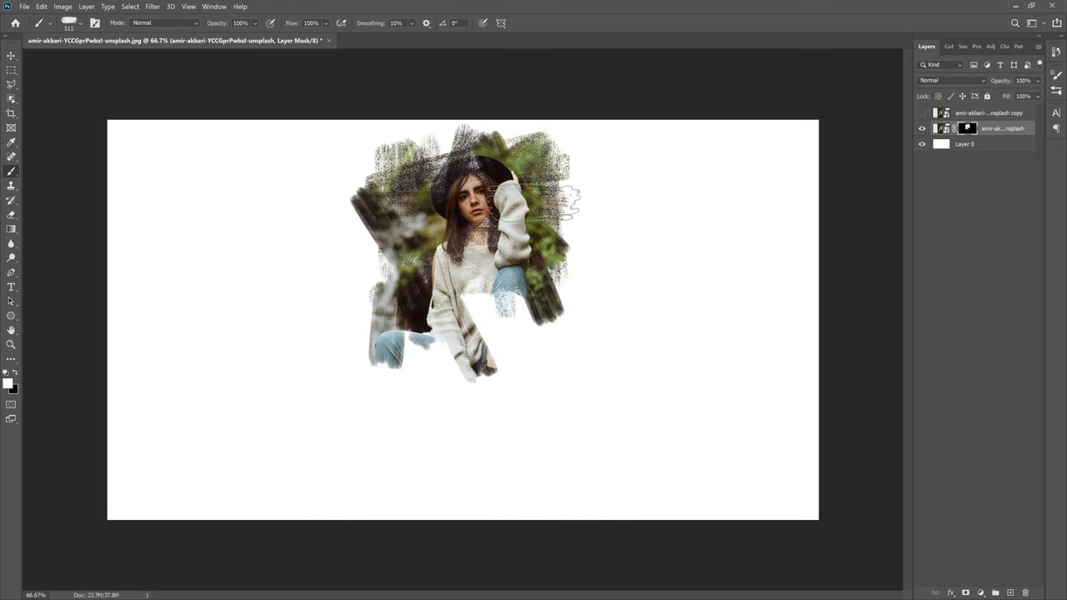
Step: Stamp rotated streaks on the mask on both sides and at the top left
click(437, 299)
key(Right)
key(Right)
key(Right)
key(Right)
key(Right)
key(Right)
key(Right)
key(Right)
key(Right)
key(Right)
key(Right)
key(Right)
key(Right)
key(Right)
key(Right)
key(Right)
key(Right)
key(Right)
key(Right)
key(Right)
key(Right)
key(Right)
key(Right)
key(Right)
key(Right)
key(Right)
key(Right)
key(Right)
key(Right)
key(Right)
key(Right)
key(Right)
key(Right)
key(Right)
key(Right)
key(Right)
key(Right)
key(Right)
click(385, 166)
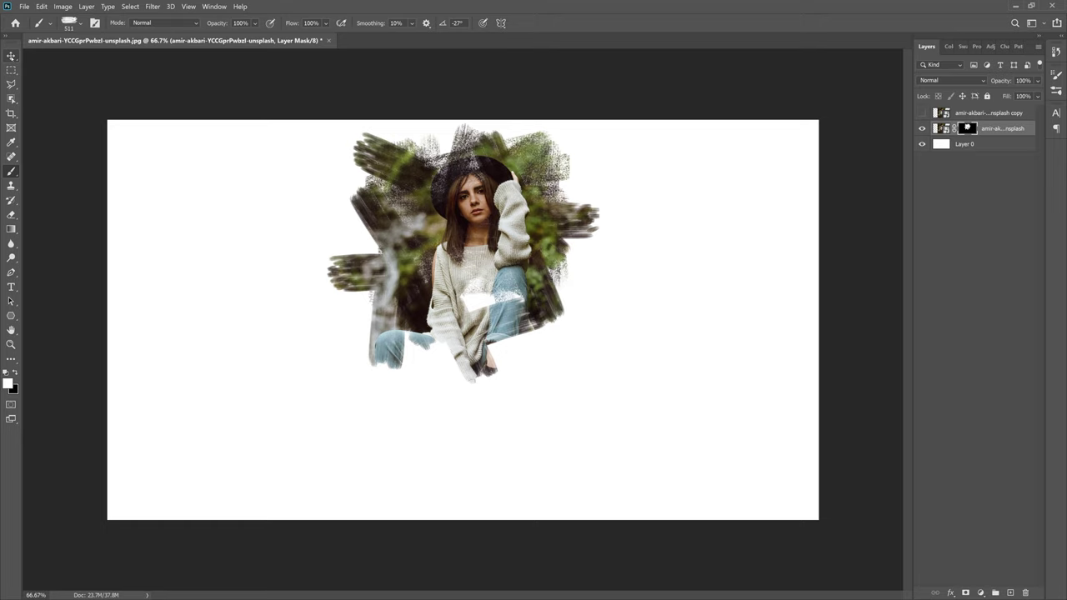
Step: Move the masked photo down and right to centre it on the canvas
click(11, 55)
drag(496, 239, 494, 284)
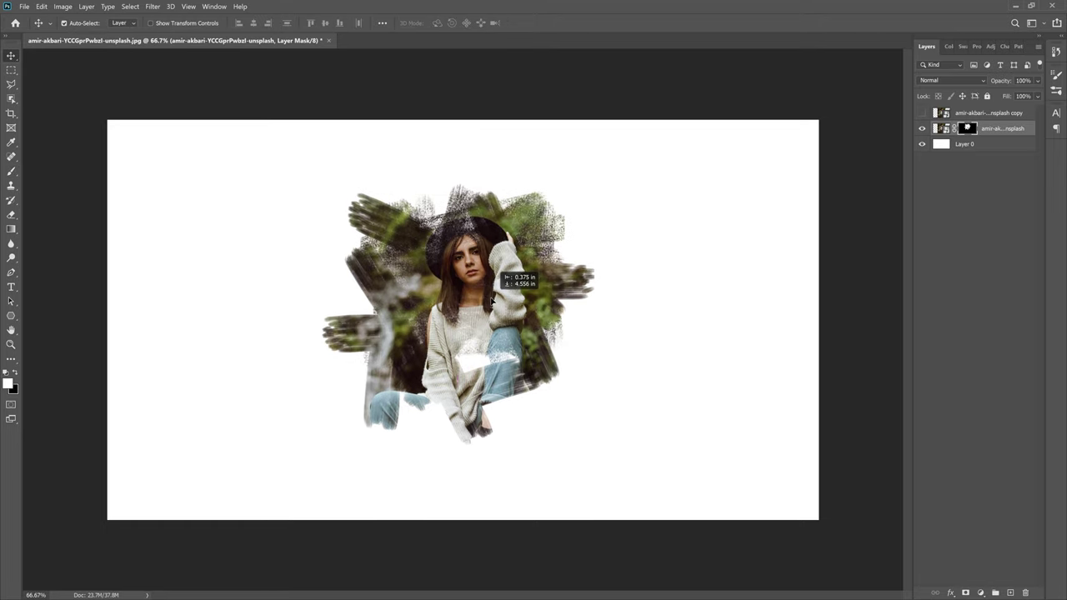
drag(491, 302, 495, 300)
Step: Add a new layer above the background and fill it with peach #fcdfb1
click(579, 255)
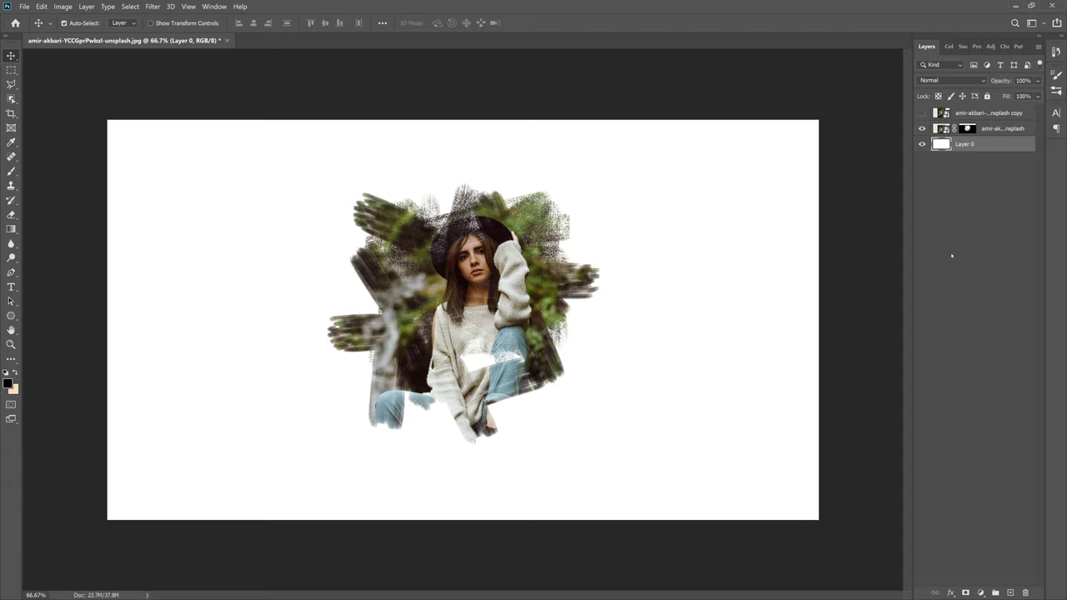
click(1014, 593)
click(13, 390)
drag(584, 200, 428, 234)
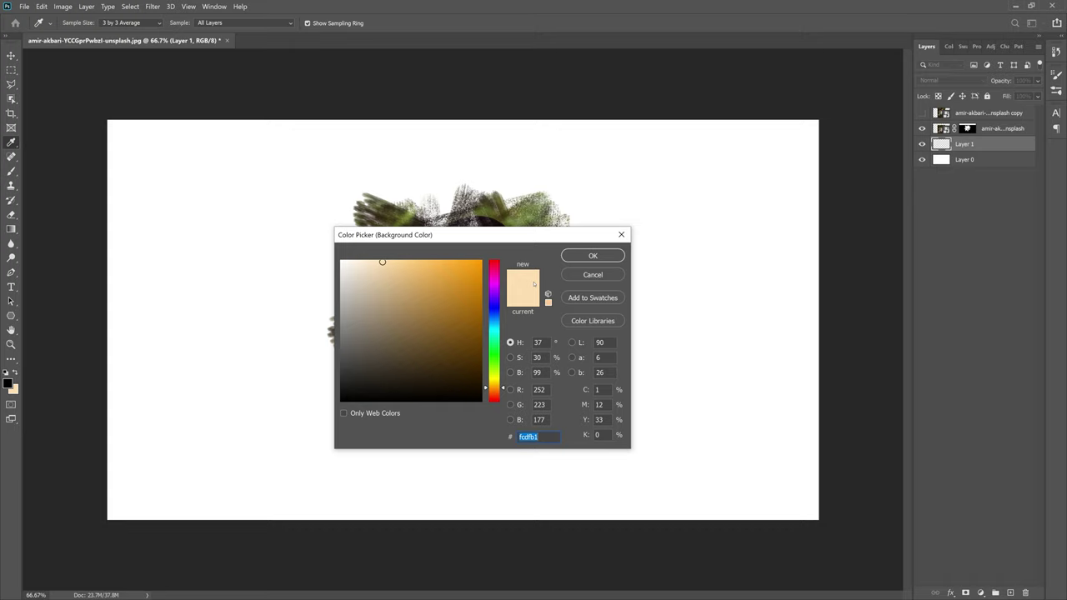
click(607, 258)
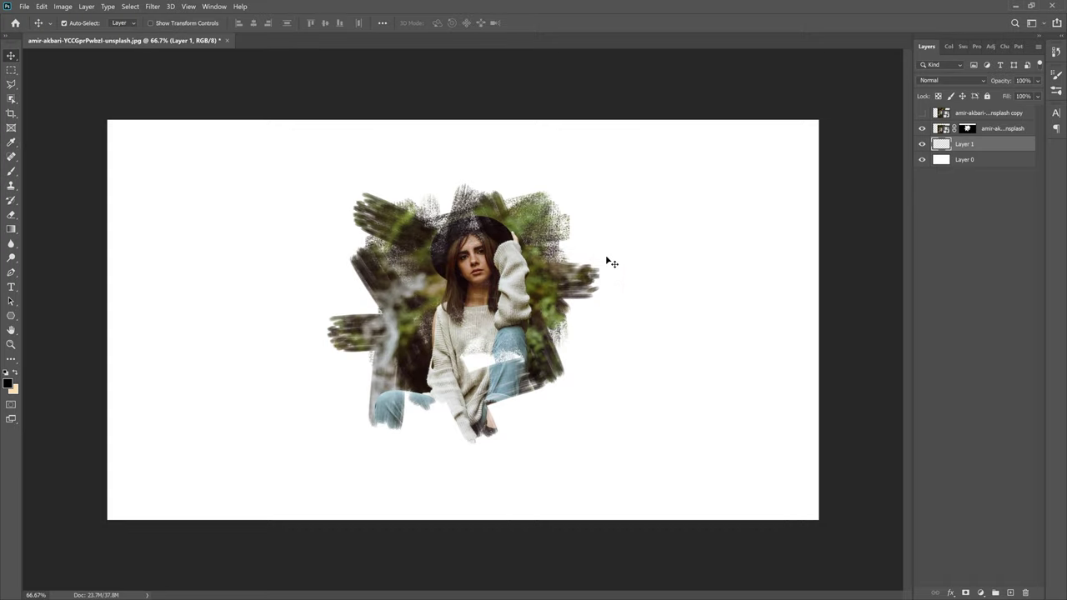
key(ctrl+BackSpace)
key(u)
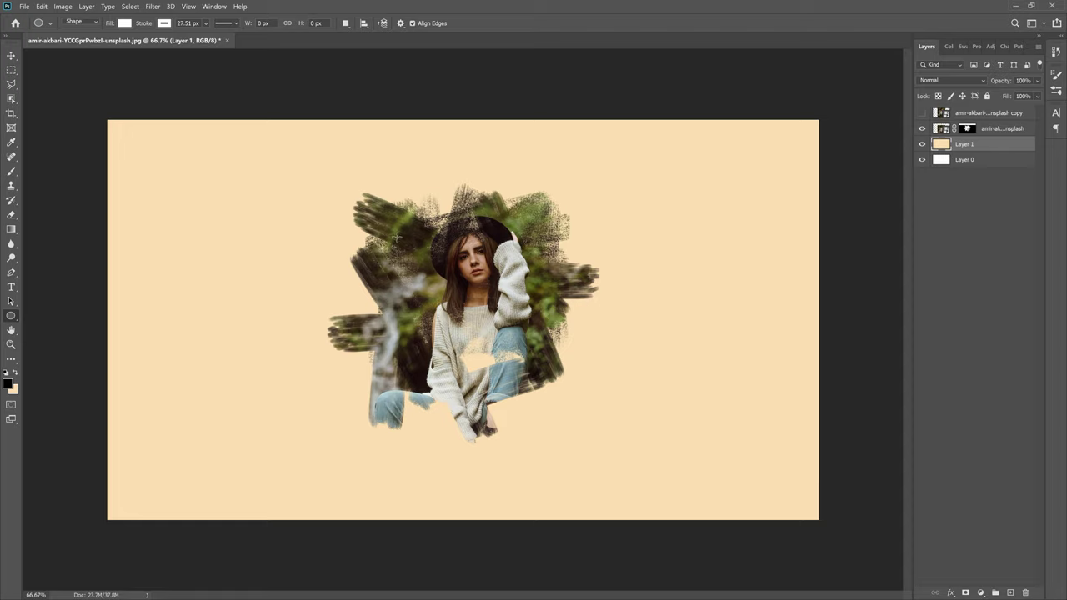
Step: Draw a white ellipse, enlarge it and centre it behind the photo
drag(399, 237, 579, 418)
key(v)
drag(572, 351, 607, 328)
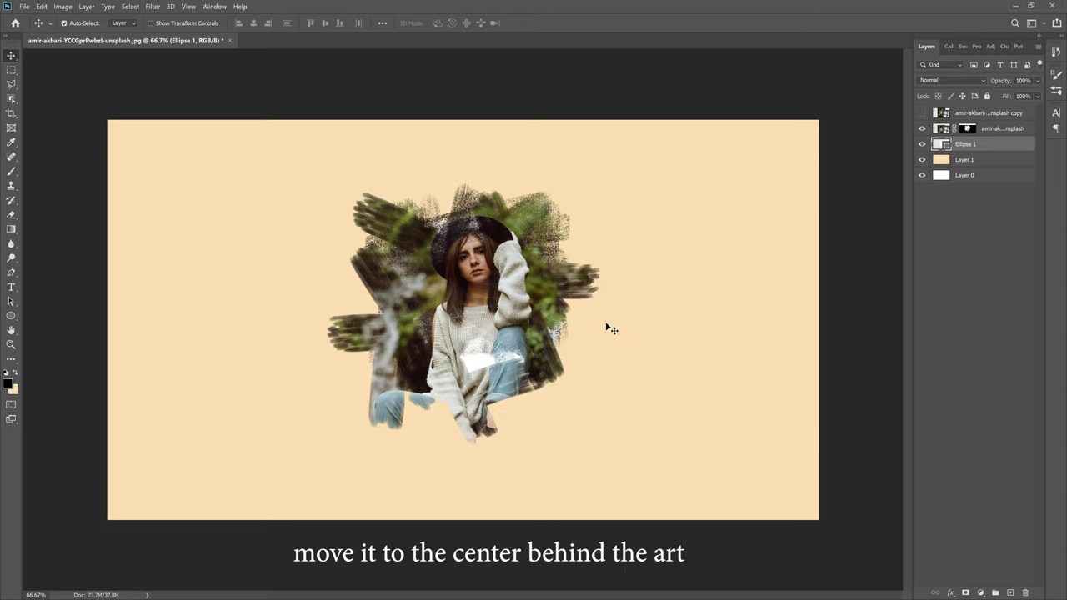
key(ctrl+t)
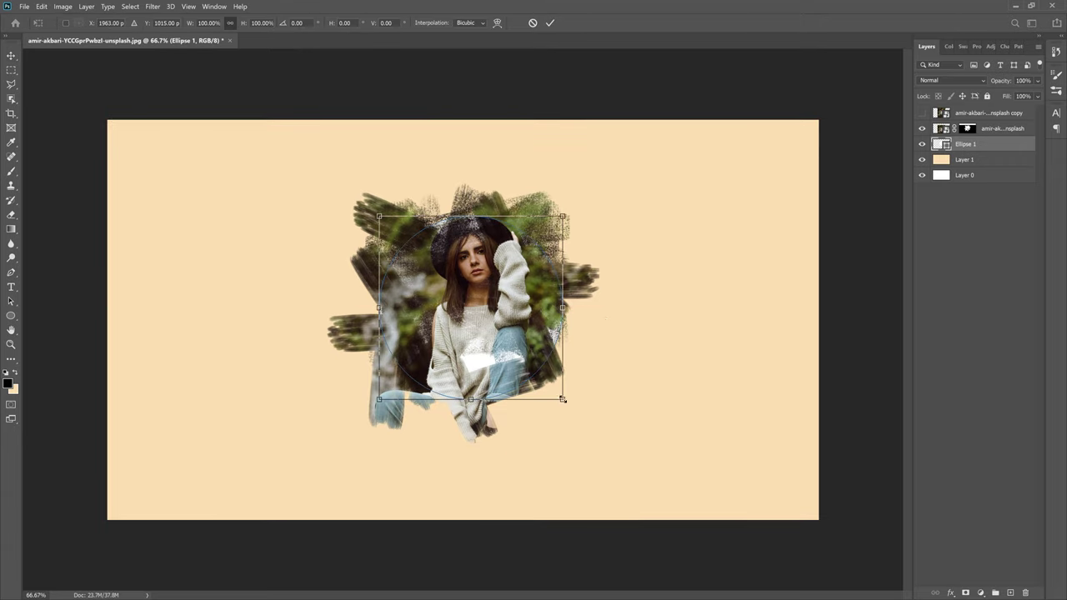
drag(562, 398, 602, 439)
drag(585, 351, 579, 356)
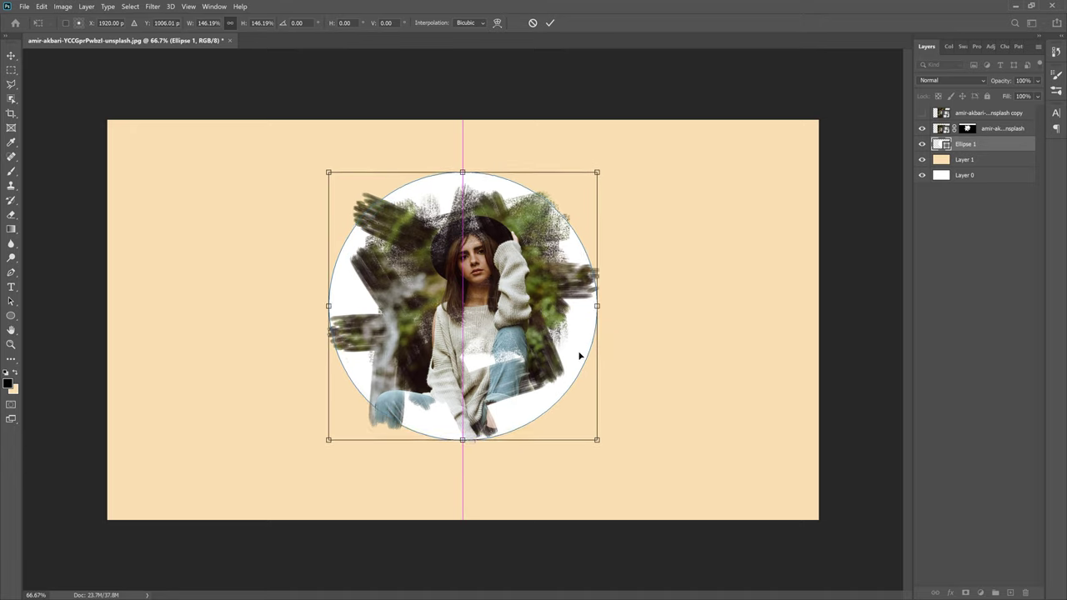
click(551, 22)
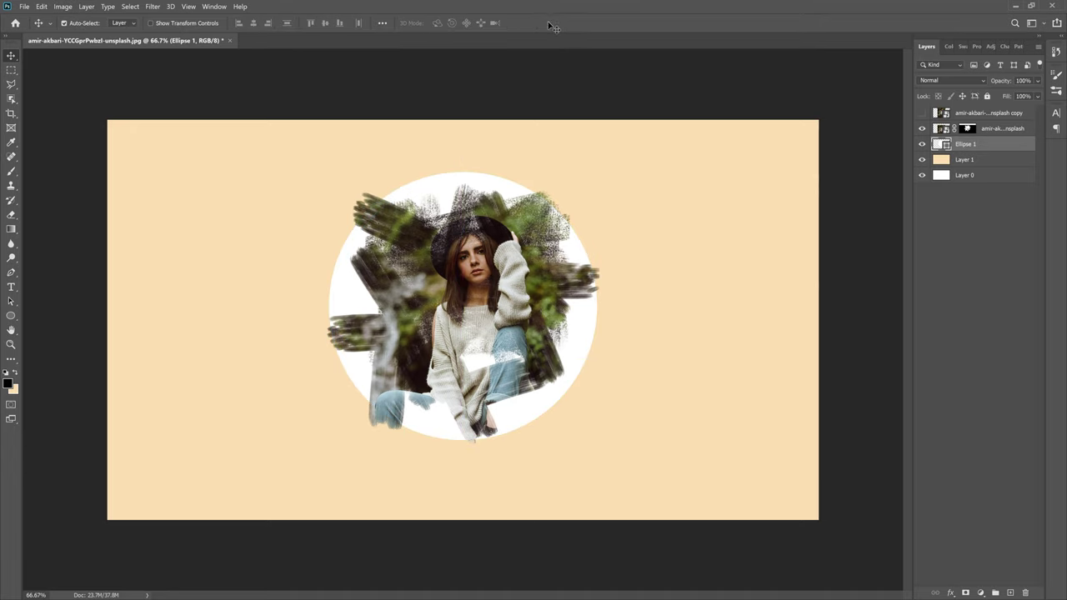
Step: Convert the ellipse to a smart object, apply a 286.1 px Gaussian Blur and set 55% opacity
click(153, 6)
mouse_move(216, 131)
click(321, 185)
click(567, 240)
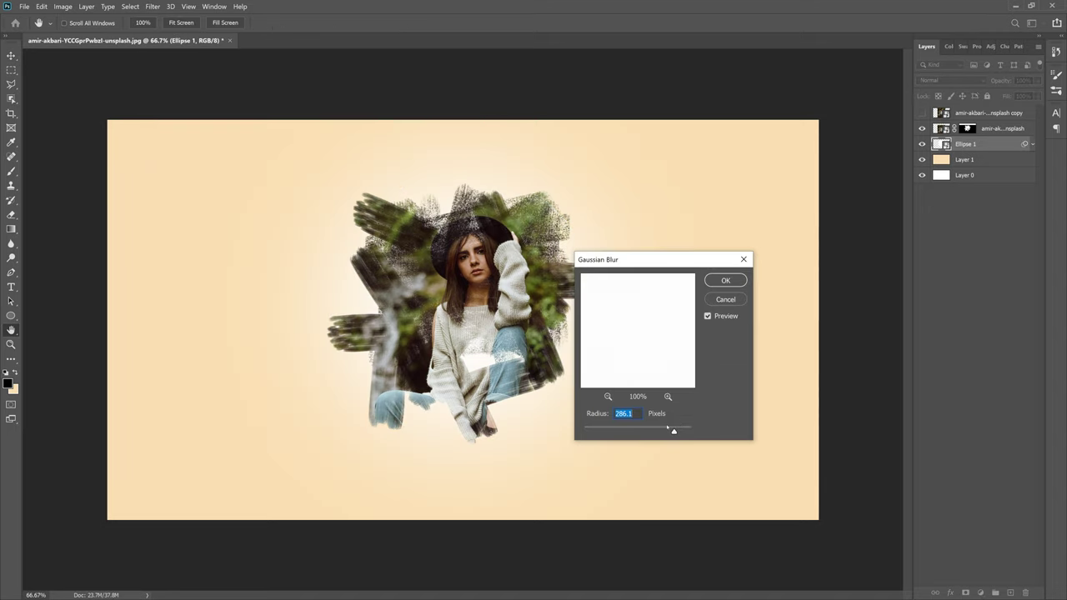
key(Return)
drag(1038, 81, 1013, 94)
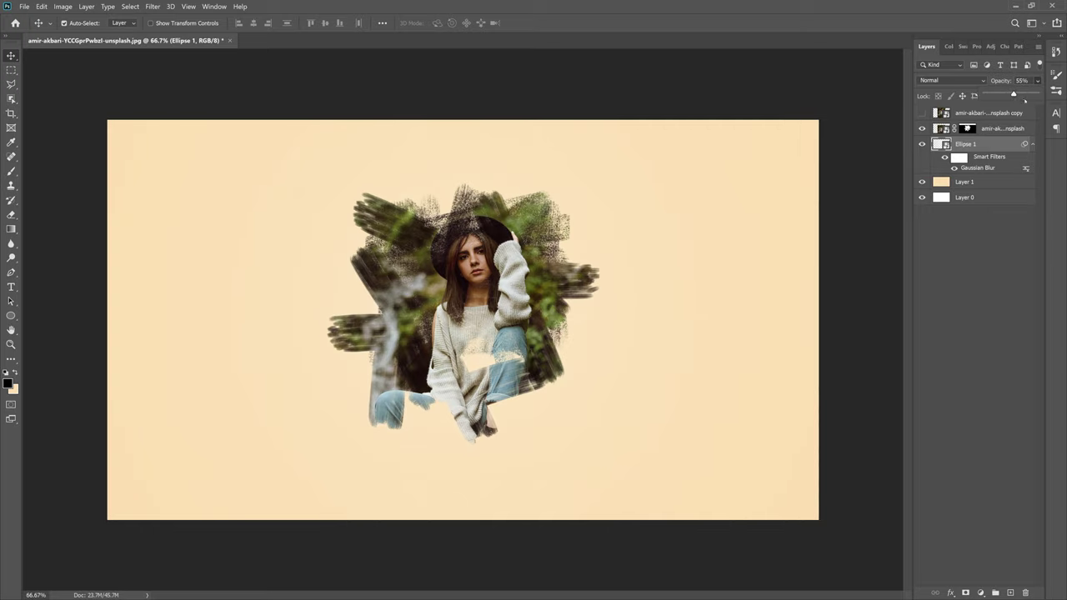
click(988, 340)
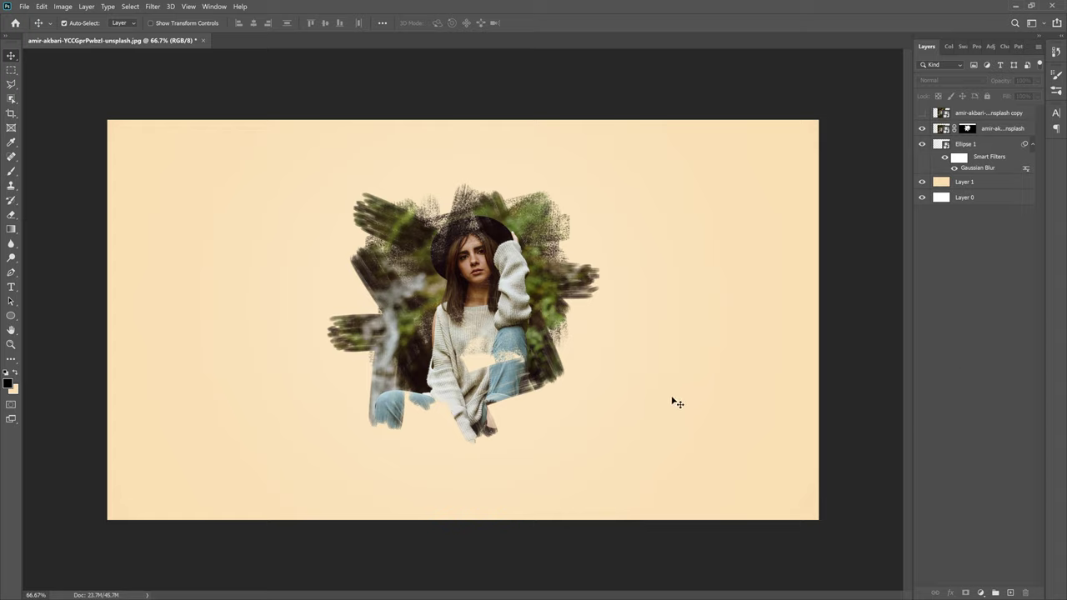
Step: Add a white script text layer reading 'Style'
click(11, 287)
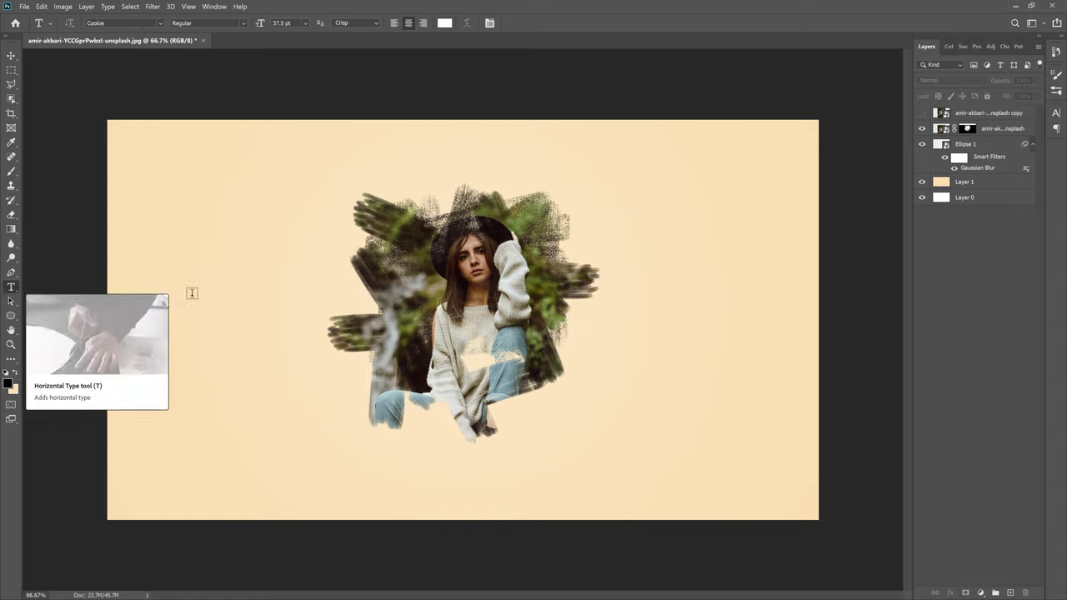
click(607, 176)
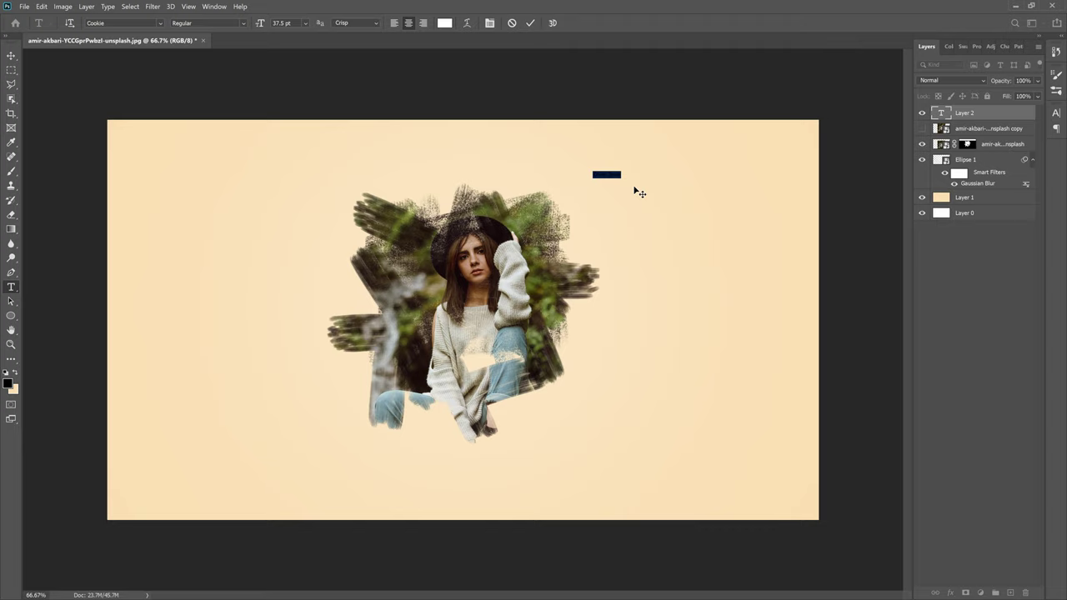
key(BackSpace)
key(ctrl+Return)
Step: Enlarge the 'Style' text and position it over the woman's legs
key(v)
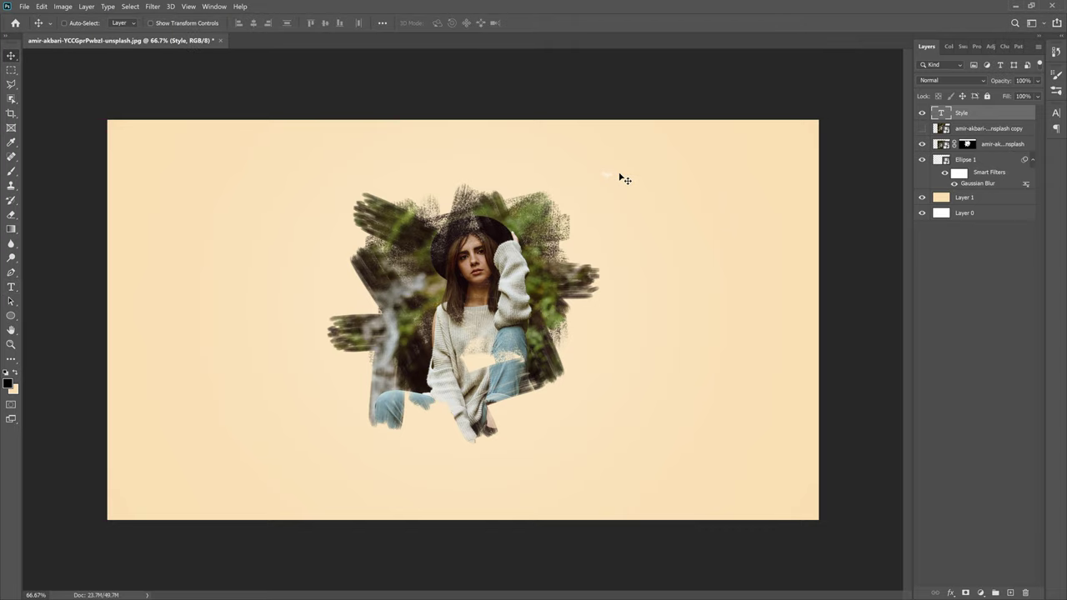
key(ctrl+t)
drag(617, 181, 687, 233)
drag(651, 180, 503, 393)
key(Return)
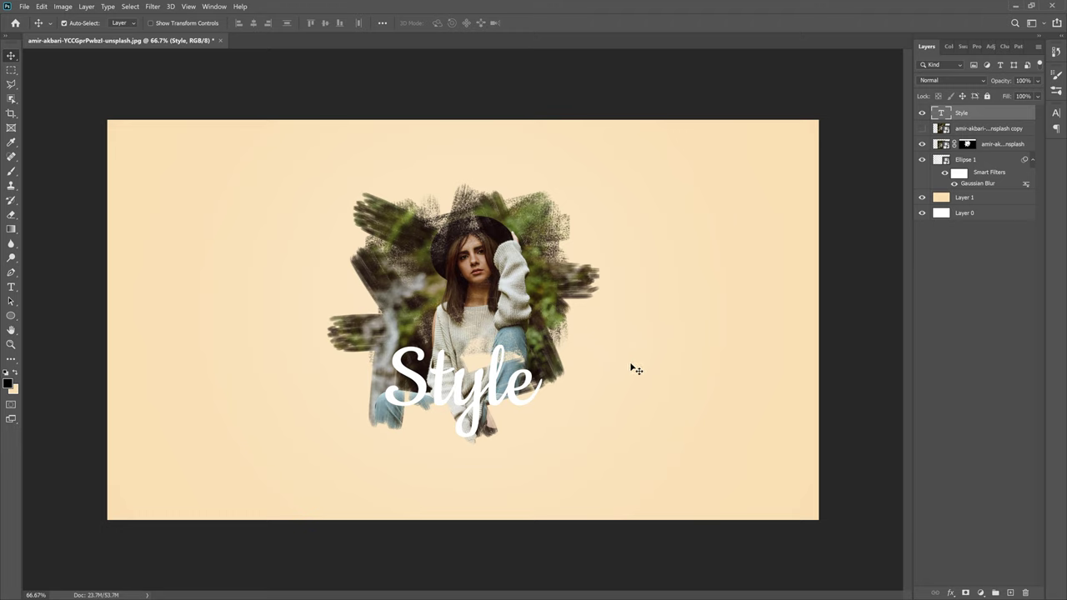
Step: Apply an Inner Shadow (Linear Burn, 52%) and a brown Drop Shadow to the 'Style' text
click(87, 6)
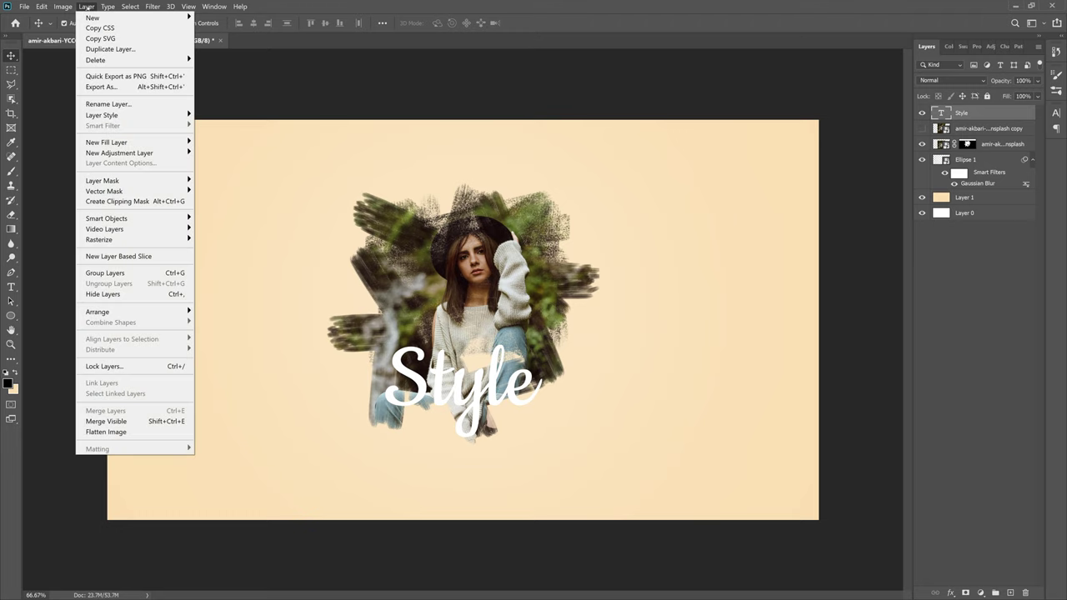
mouse_move(158, 115)
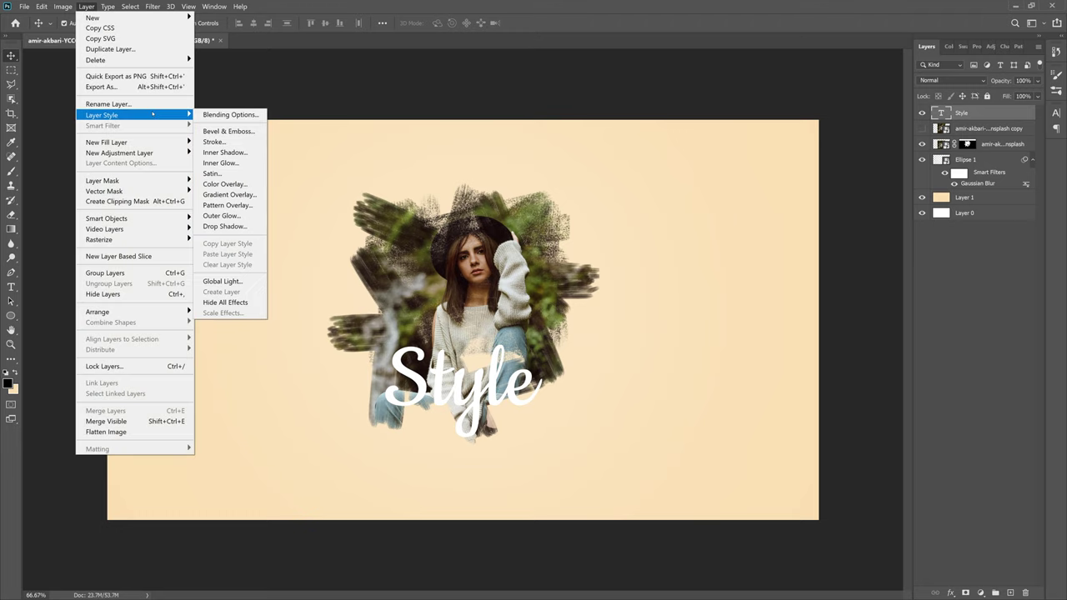
click(242, 154)
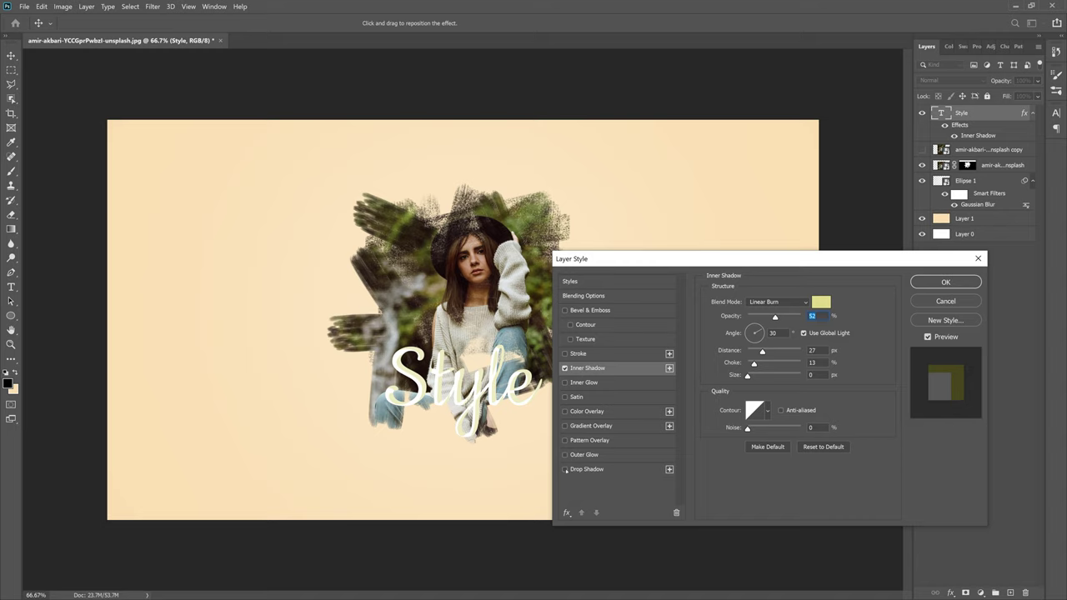
click(565, 470)
click(587, 469)
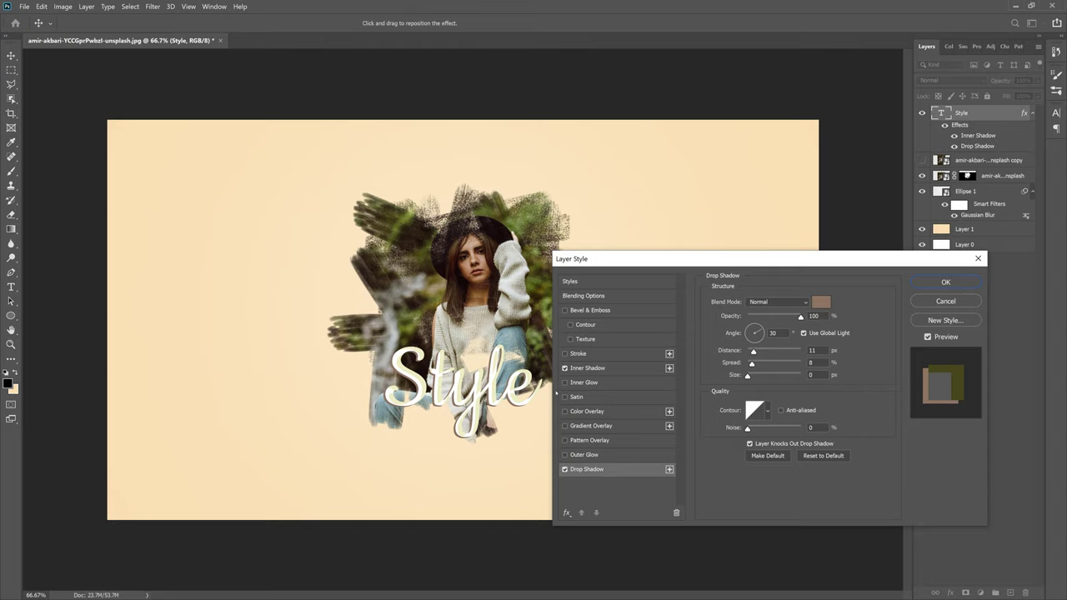
key(Return)
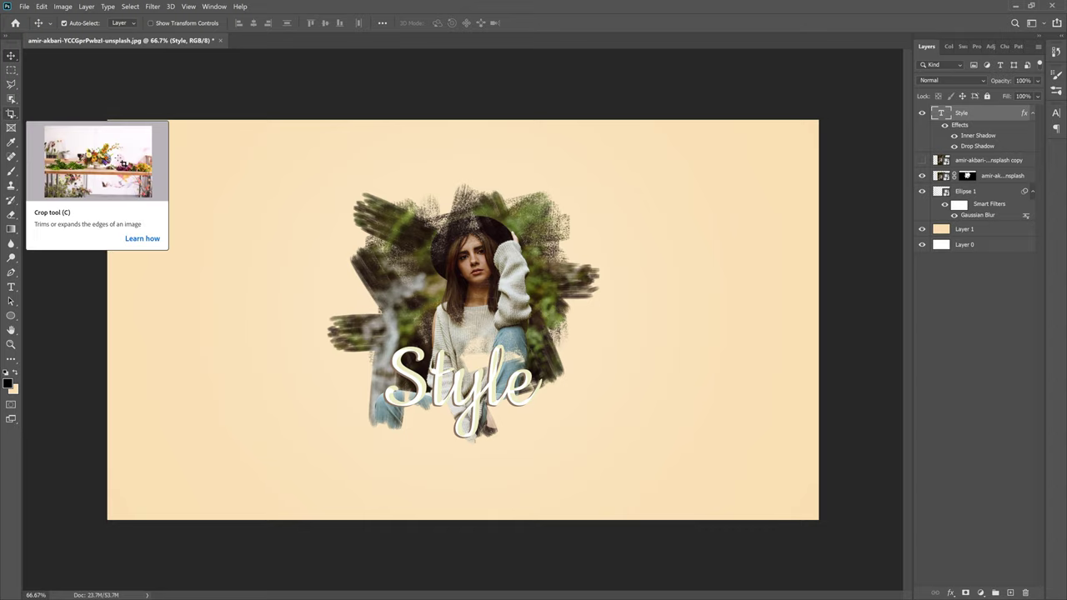
Step: Crop the canvas to a 1:1 square centred on the portrait and 'Style' text
click(11, 114)
click(88, 23)
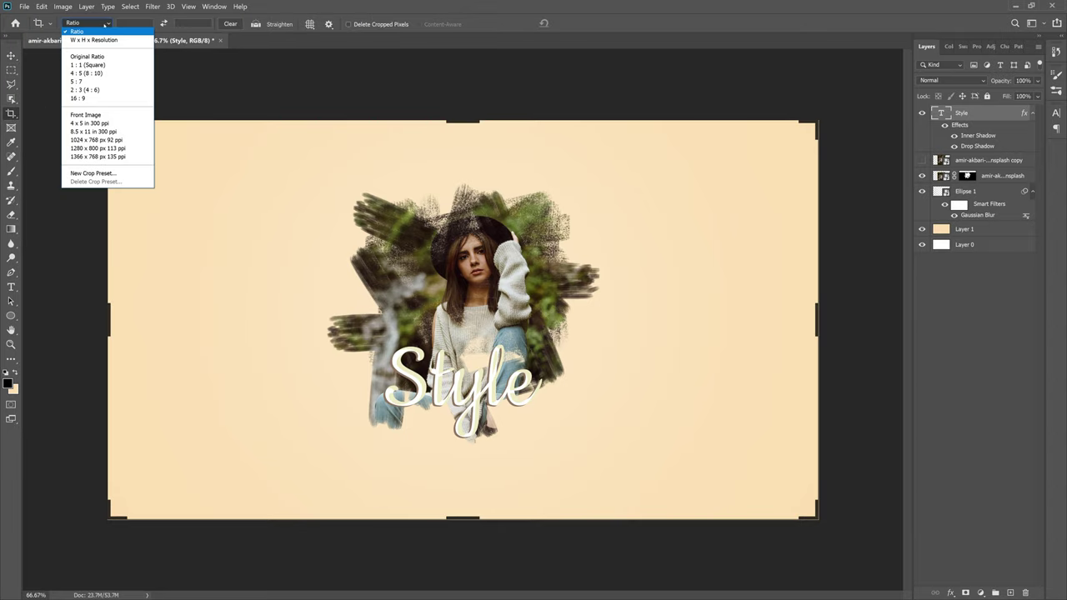
click(94, 65)
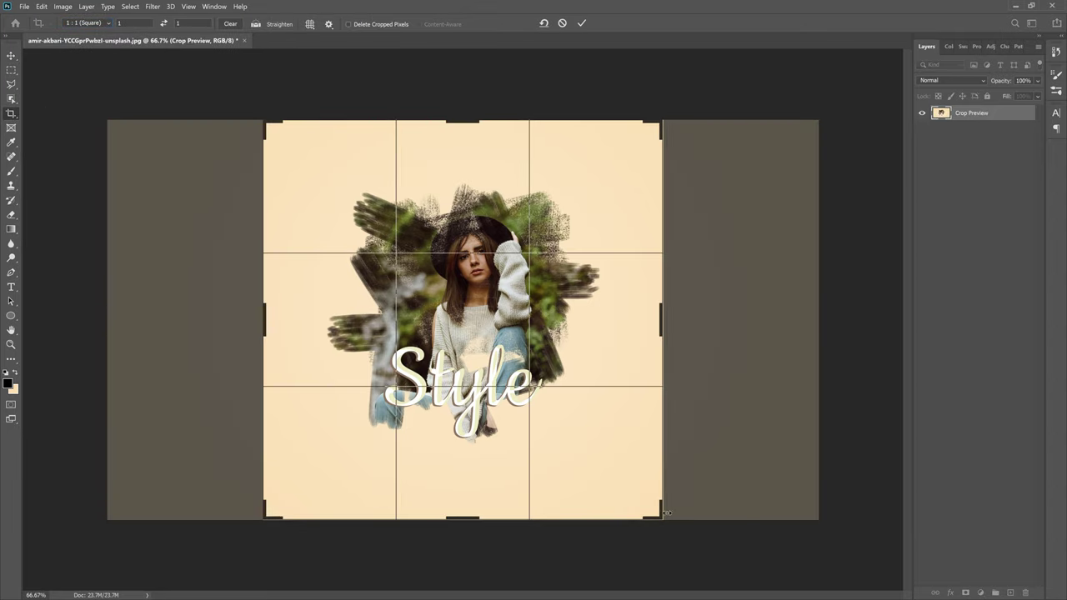
drag(661, 521, 643, 505)
mouse_move(594, 426)
mouse_down()
mouse_move(572, 414)
mouse_move(573, 432)
mouse_up()
key(Return)
drag(582, 393, 579, 389)
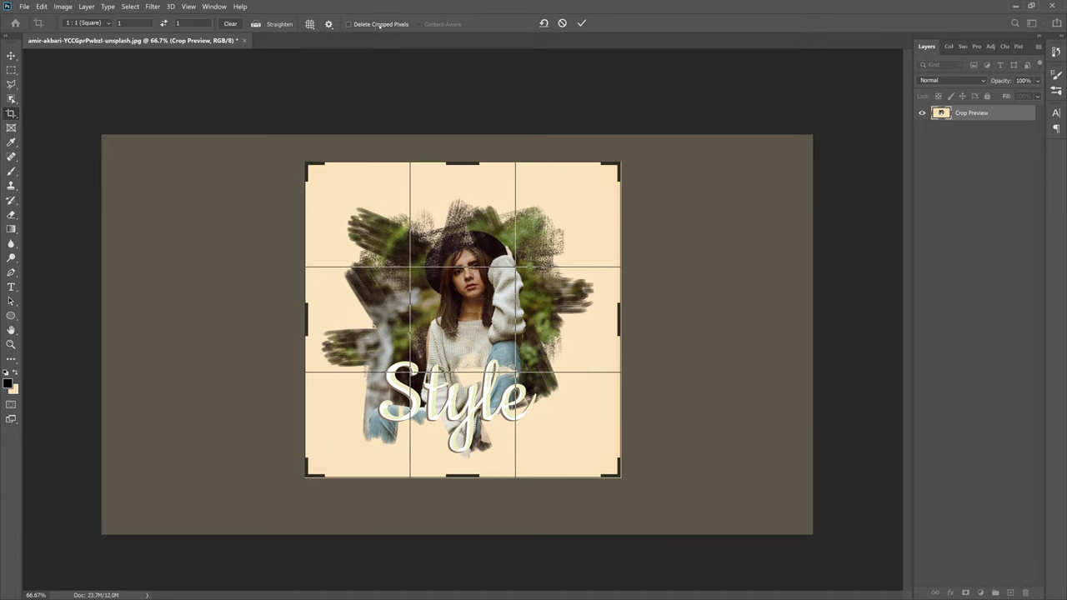
click(581, 24)
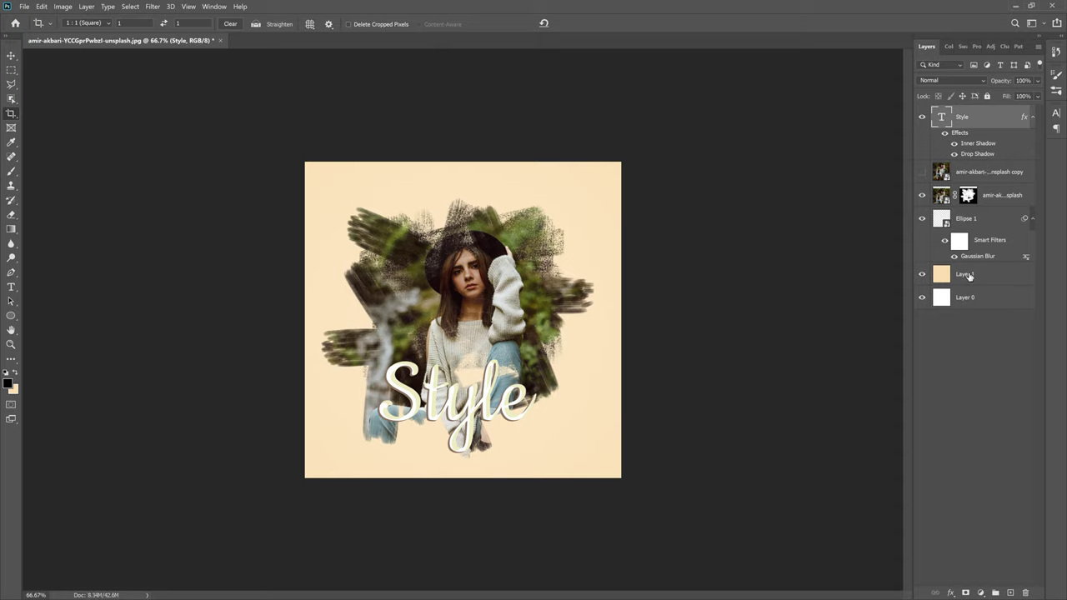
Step: Combine all layers, from Style down to Layer 0, into a single smart object
shift+click(969, 276)
shift+click(967, 302)
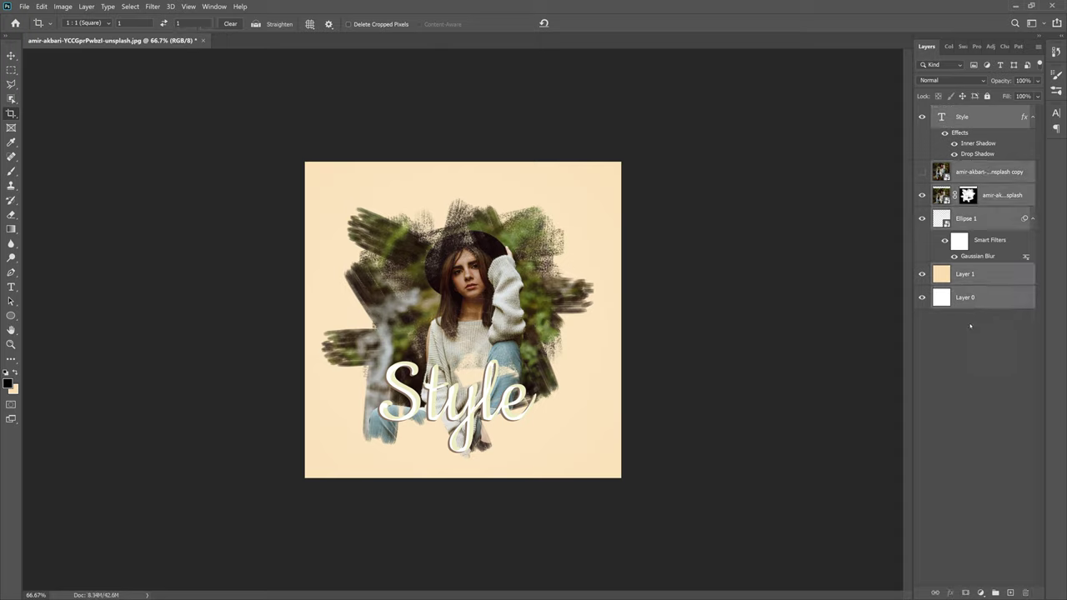
right_click(991, 177)
click(887, 180)
Step: Apply a Camera Raw filter with saturation −11, contrast +8, clarity +9 and grain 50
click(152, 6)
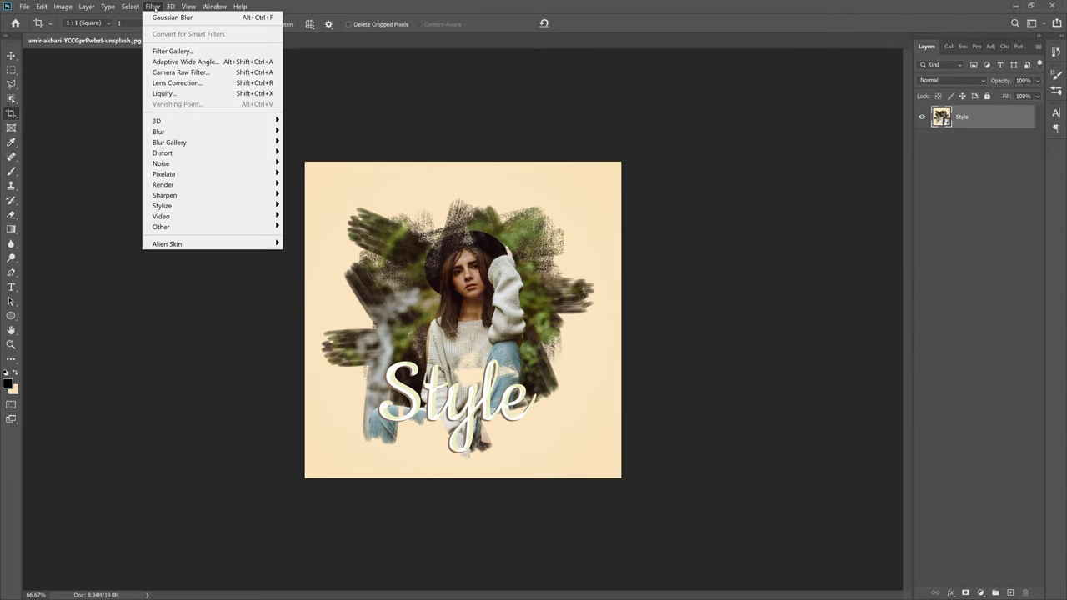
click(242, 72)
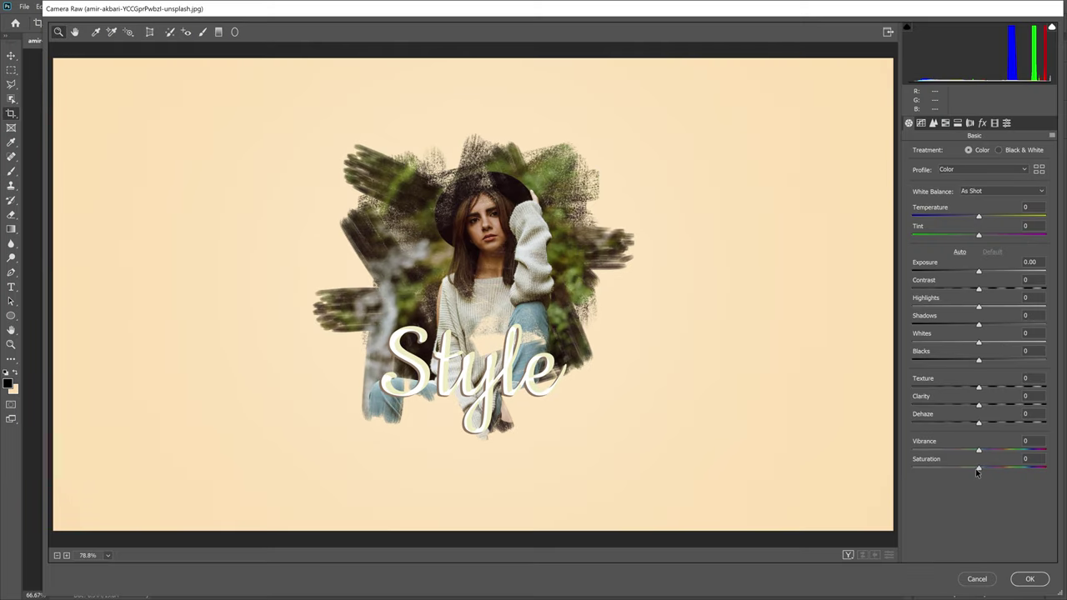
mouse_move(978, 472)
mouse_down()
mouse_move(990, 467)
mouse_move(973, 472)
mouse_up()
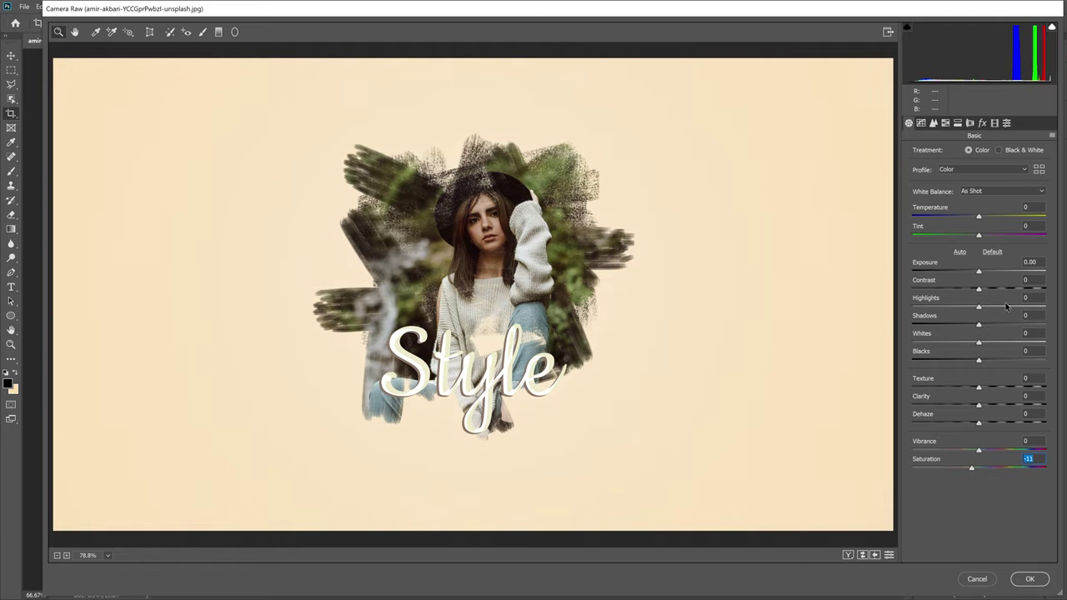
mouse_move(982, 290)
mouse_down()
mouse_move(1001, 293)
mouse_move(985, 292)
mouse_up()
drag(979, 406, 992, 410)
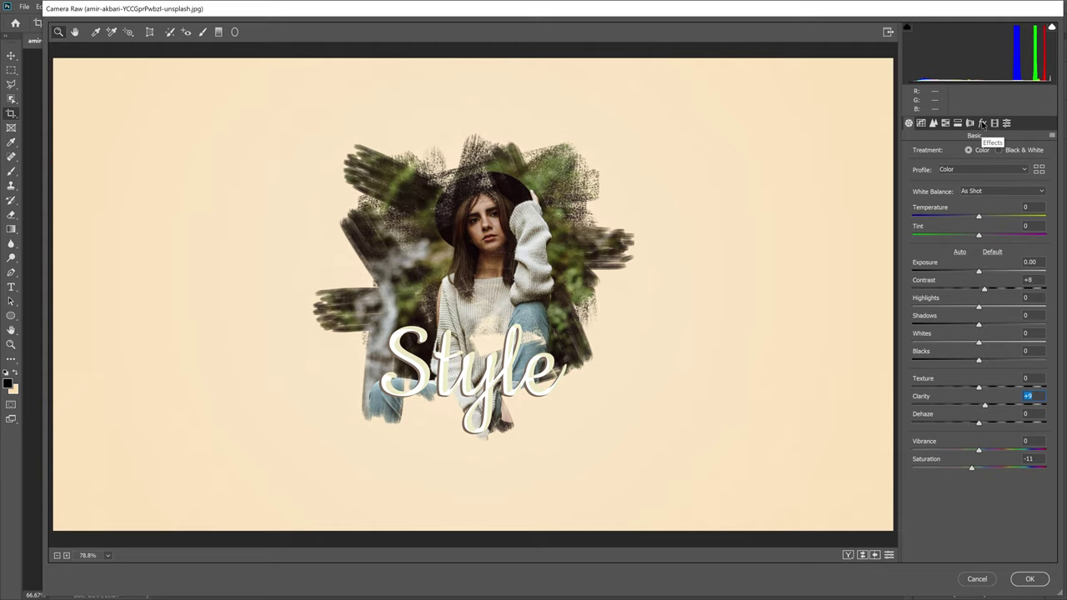
click(983, 123)
drag(912, 175, 979, 173)
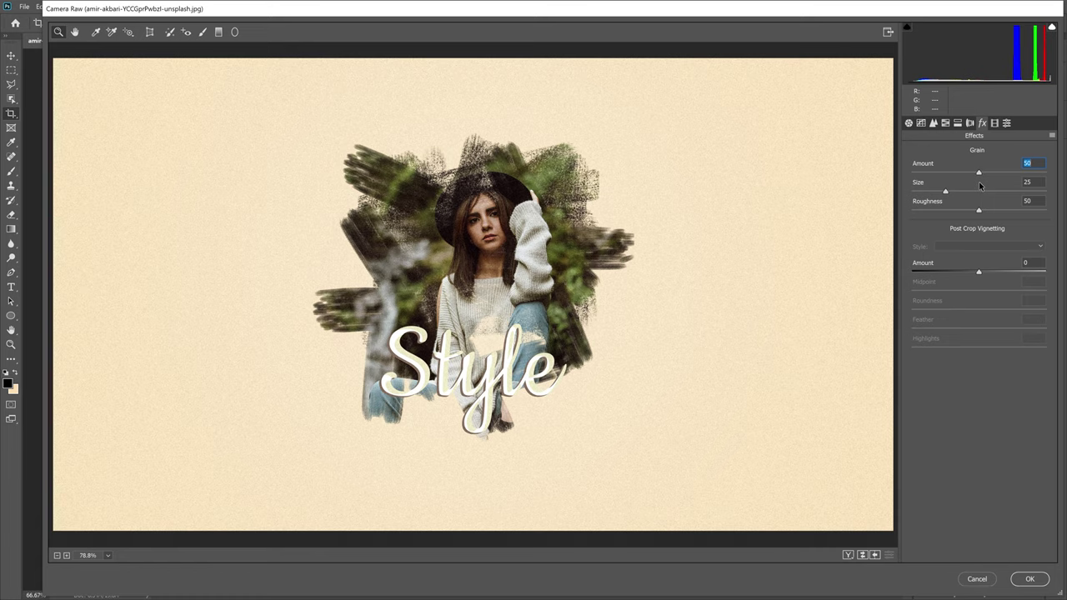
click(1031, 580)
key(ctrl+1)
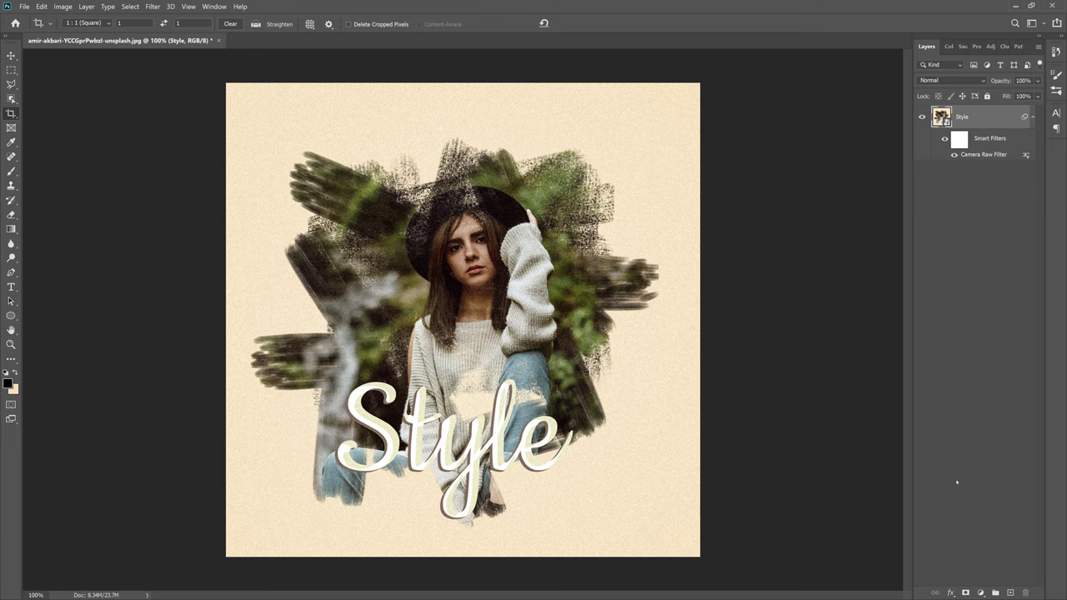